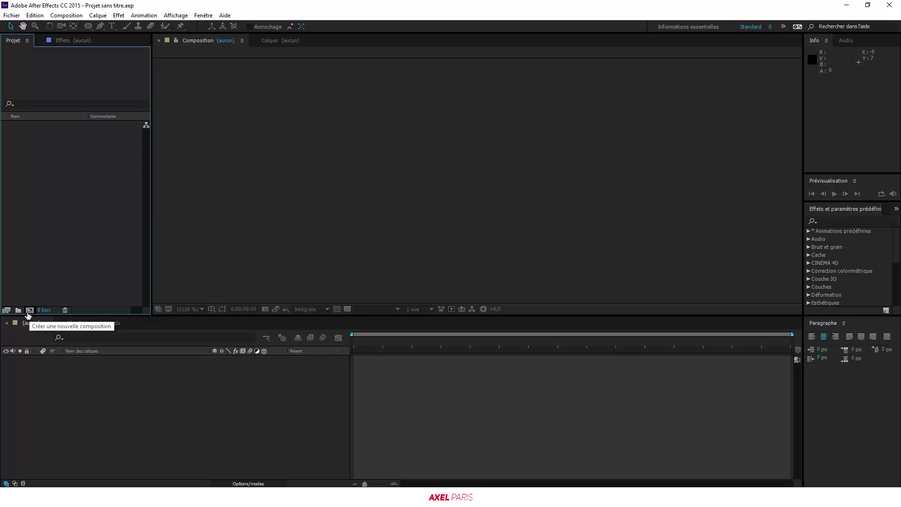
Start a new 1920 × 1080, 60 fps composition and set its duration to 0:00:10:00.
{"action": "left_click", "coordinate": [29, 310]}
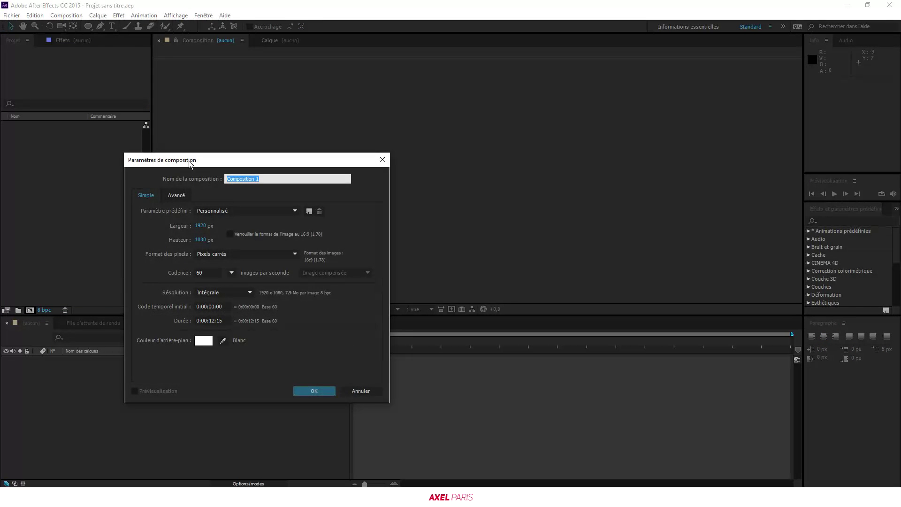
{"action": "left_click_drag", "start_coordinate": [189, 161], "coordinate": [467, 107]}
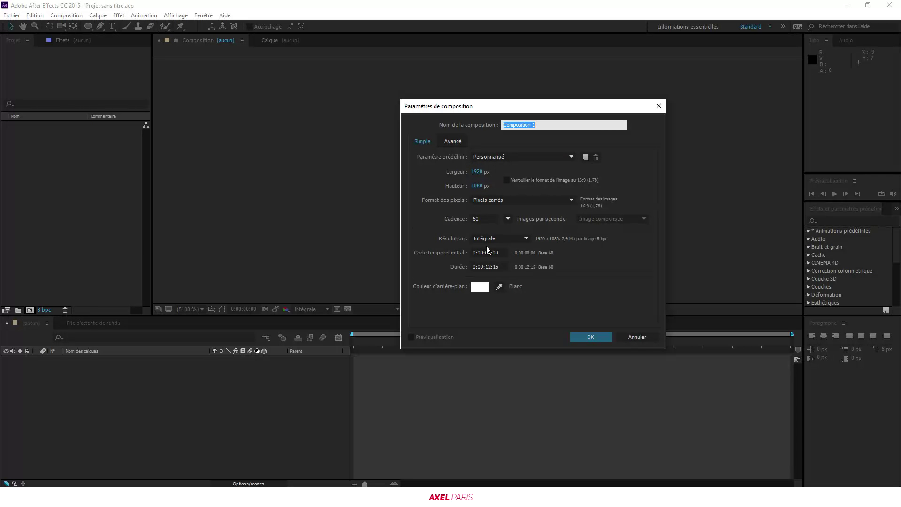
{"action": "left_click", "coordinate": [481, 218]}
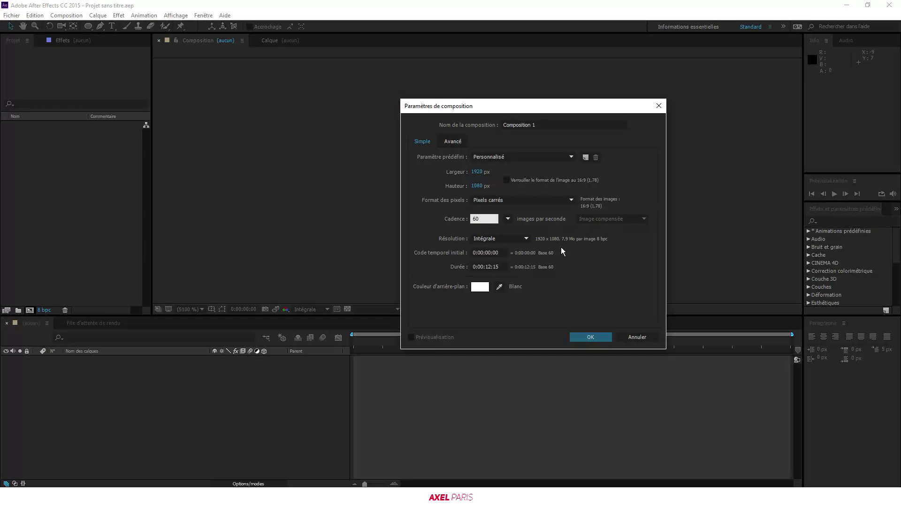
{"action": "left_click", "coordinate": [491, 265]}
{"action": "left_click_drag", "start_coordinate": [491, 264], "coordinate": [489, 264]}
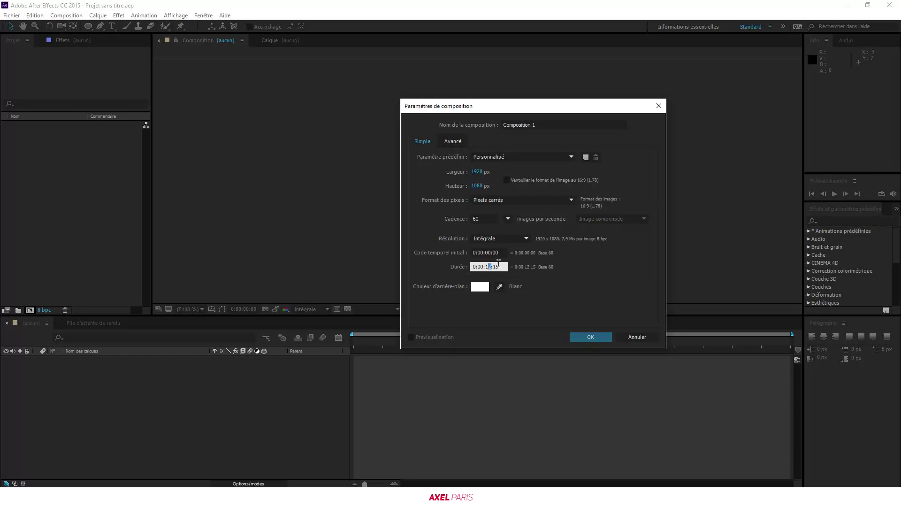
{"action": "type", "text": "0"}
{"action": "key", "text": "Delete"}
{"action": "type", "text": "0"}
{"action": "key", "text": "BackSpace"}
{"action": "key", "text": "BackSpace"}
{"action": "type", "text": "00"}
{"action": "left_click", "coordinate": [471, 256]}
Name the composition "Transition 2D" and create it.
{"action": "left_click_drag", "start_coordinate": [547, 125], "coordinate": [478, 116]}
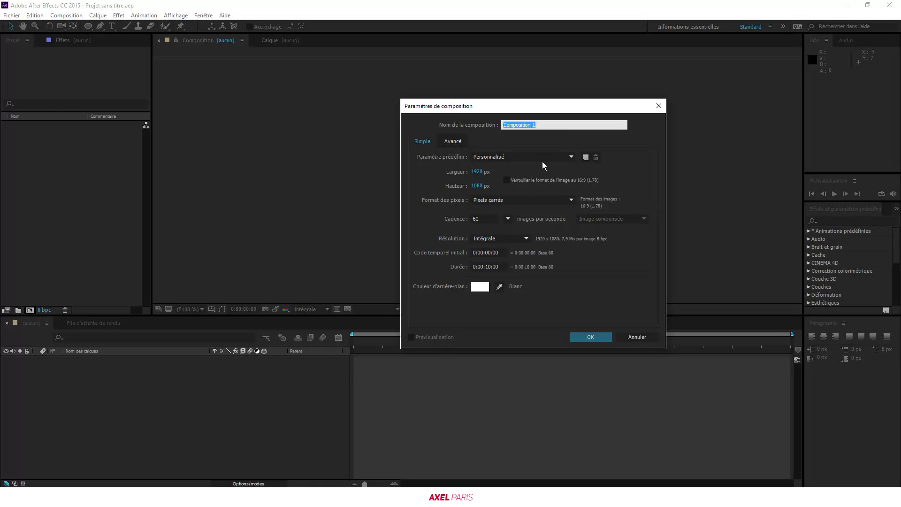
{"action": "type", "text": "Transition"}
{"action": "left_click", "coordinate": [528, 125]}
{"action": "left_click", "coordinate": [581, 339]}
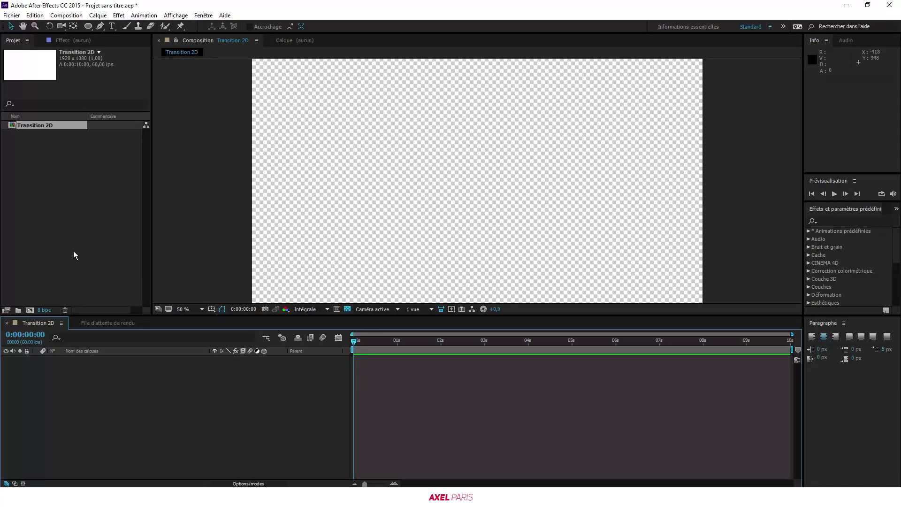
Draw a vertical rectangle about 336 × 1664 px just left of the composition's centre, extending past its upper and lower edges.
{"action": "key", "text": "comma"}
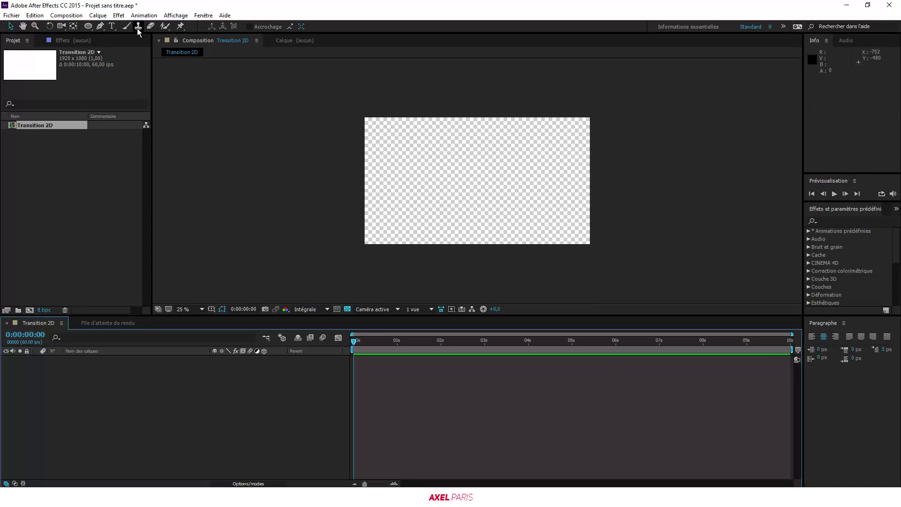
{"action": "left_click", "coordinate": [88, 27]}
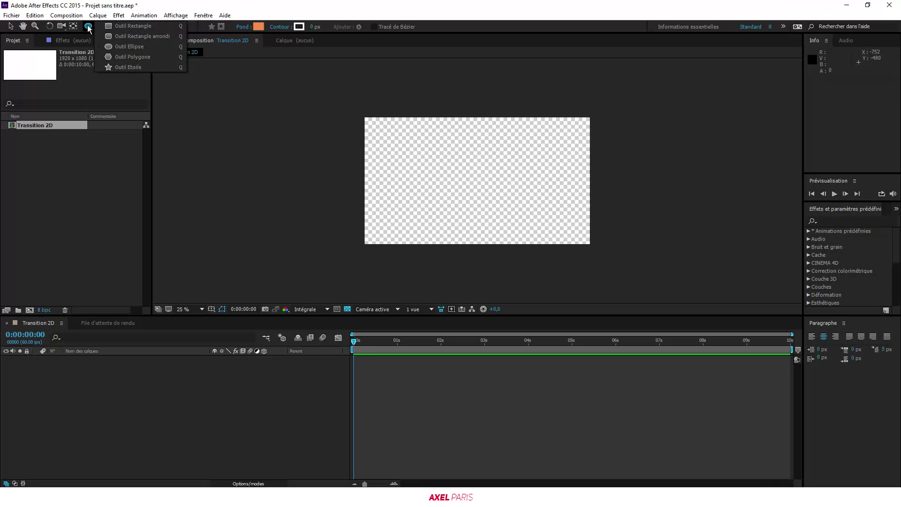
{"action": "left_click", "coordinate": [123, 27]}
{"action": "left_click_drag", "start_coordinate": [445, 89], "coordinate": [484, 284]}
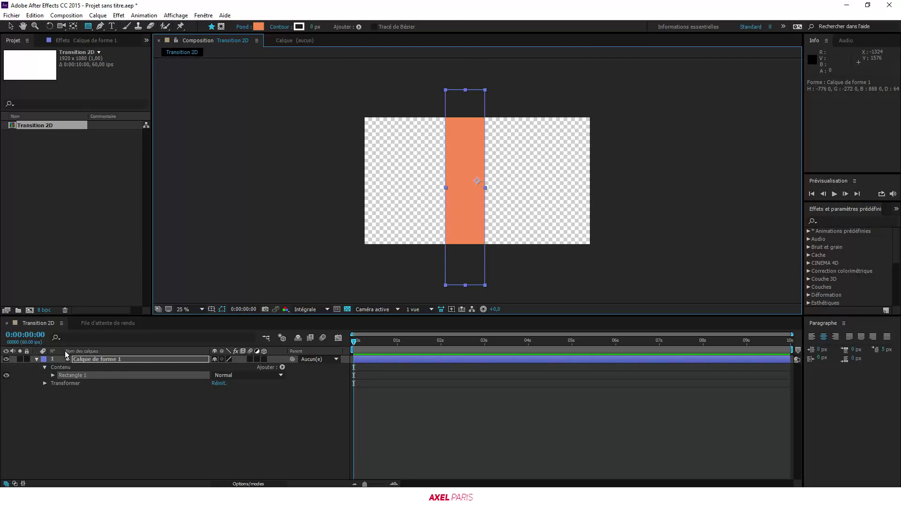
Rename the rectangle's shape layer as "barre 1".
{"action": "left_click", "coordinate": [113, 359]}
{"action": "key", "text": "Return"}
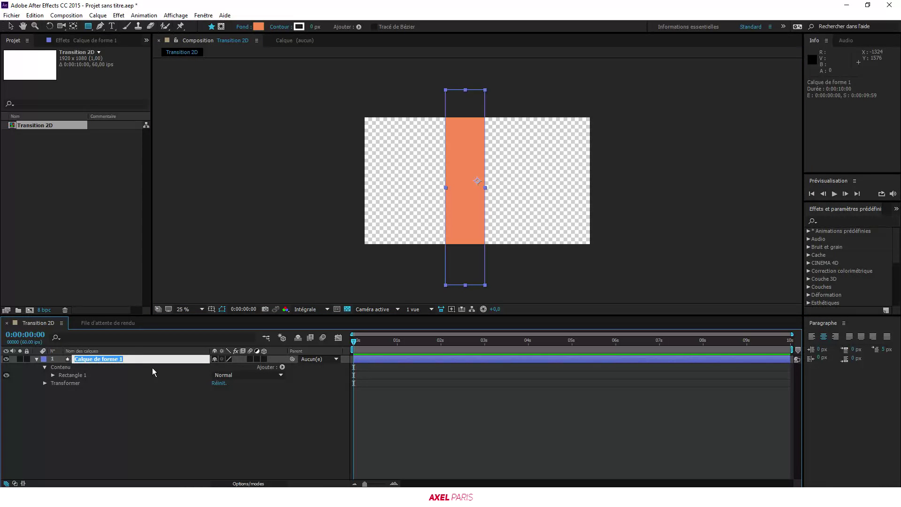
{"action": "type", "text": "barre 1"}
{"action": "key", "text": "Return"}
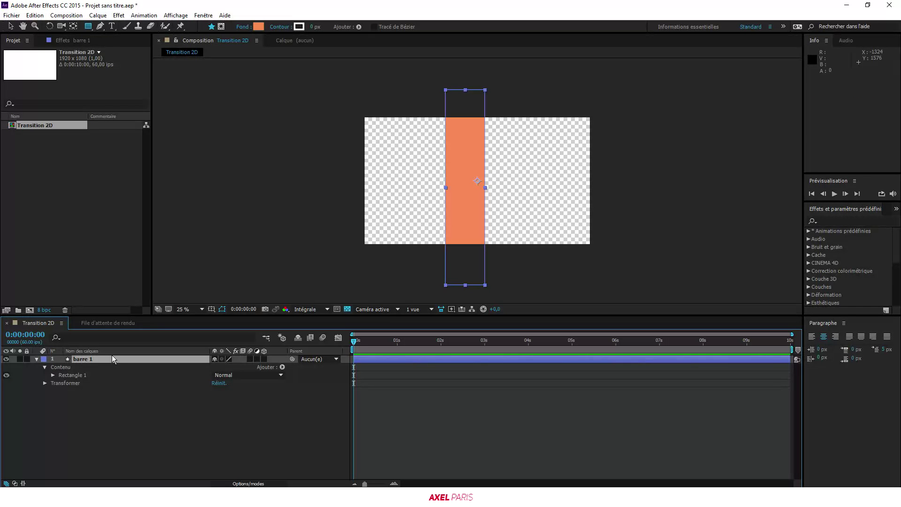
Unlink the rectangle path's size proportions and resize it to about 302 px wide and 2373 px high.
{"action": "left_click", "coordinate": [53, 375]}
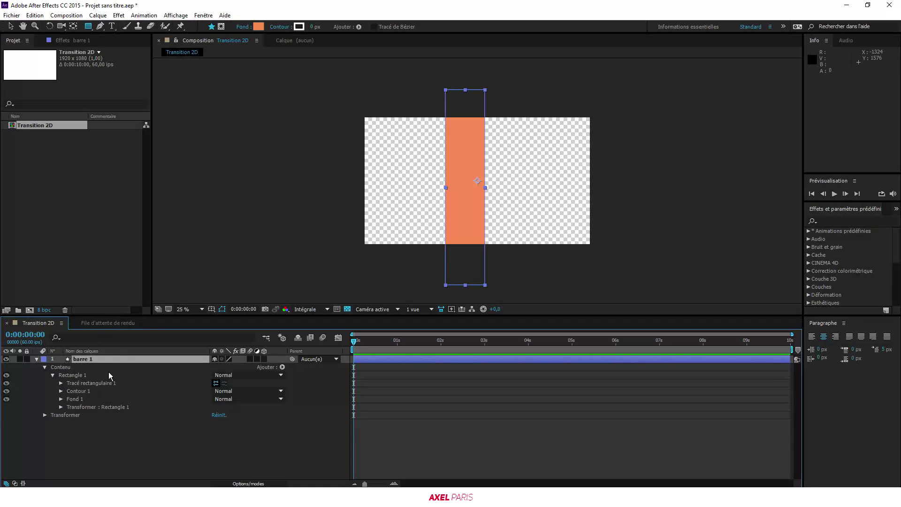
{"action": "left_click", "coordinate": [61, 383]}
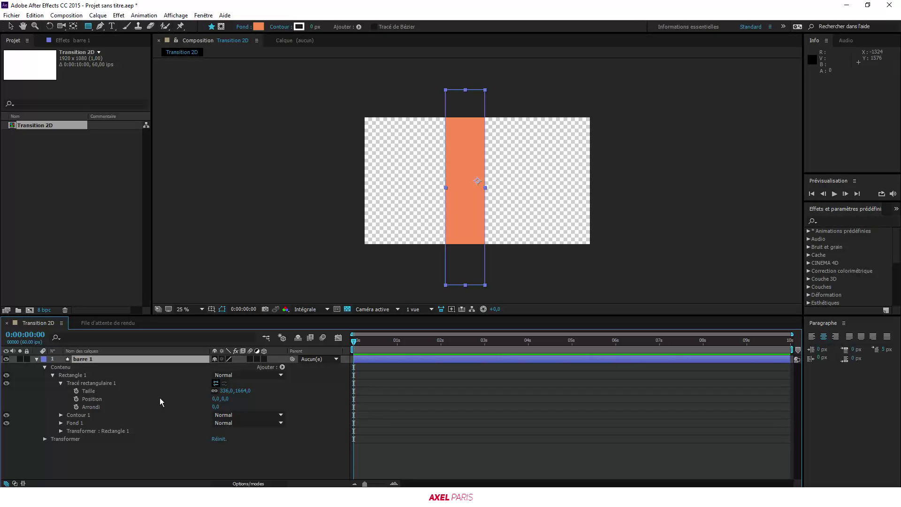
{"action": "left_click", "coordinate": [214, 391]}
{"action": "left_click_drag", "start_coordinate": [243, 396], "coordinate": [343, 389]}
{"action": "left_click", "coordinate": [215, 392]}
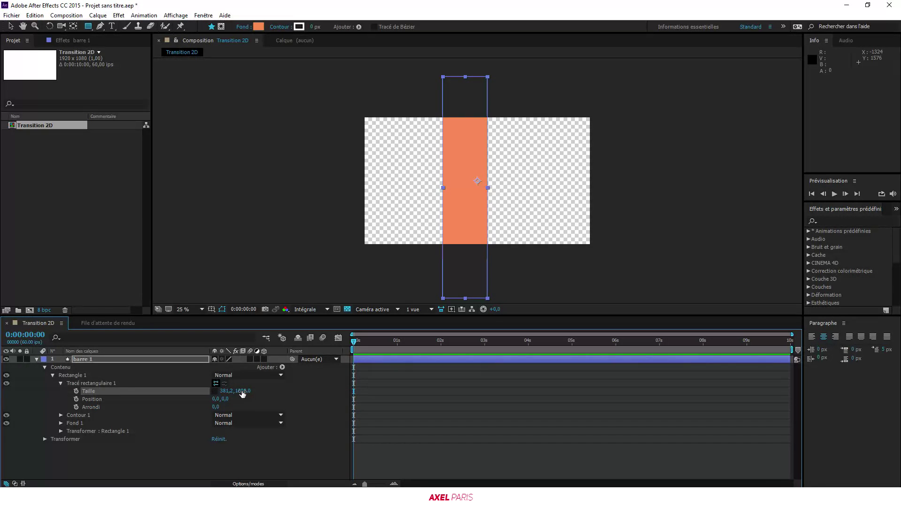
{"action": "left_click_drag", "start_coordinate": [242, 392], "coordinate": [494, 400]}
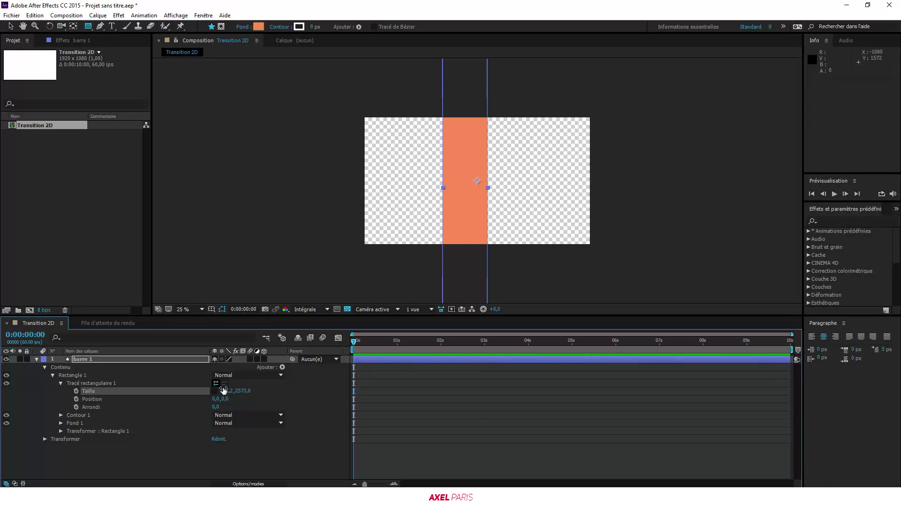
{"action": "left_click_drag", "start_coordinate": [227, 392], "coordinate": [183, 385]}
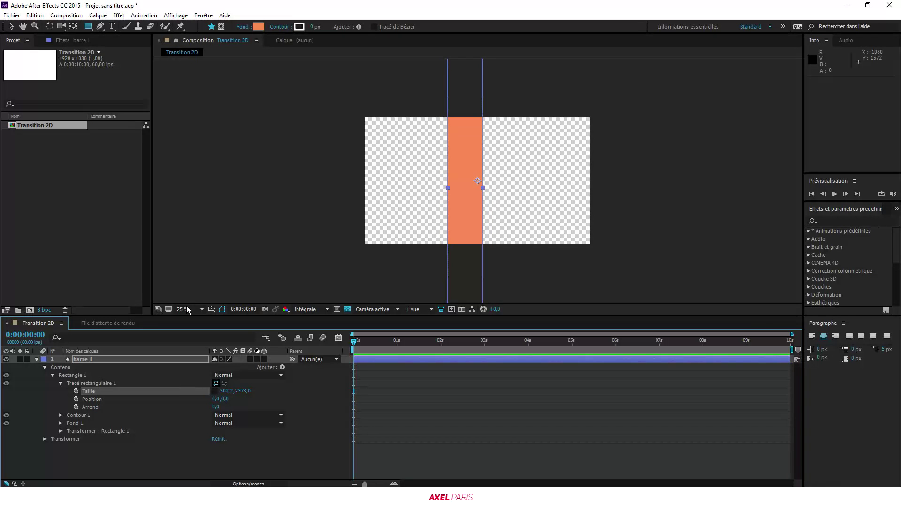
Set the rotation of the barre 1 layer to -45°.
{"action": "left_click", "coordinate": [45, 439]}
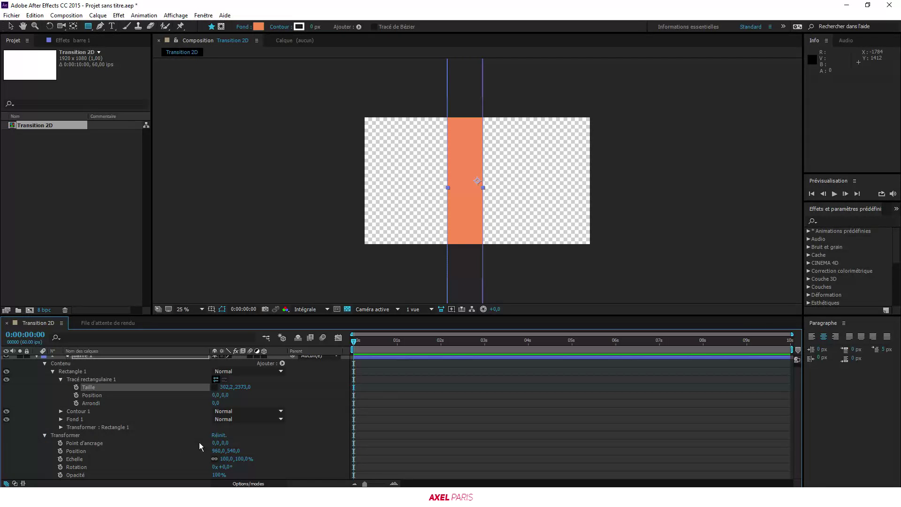
{"action": "left_click", "coordinate": [228, 467]}
{"action": "type", "text": "-45"}
{"action": "key", "text": "Return"}
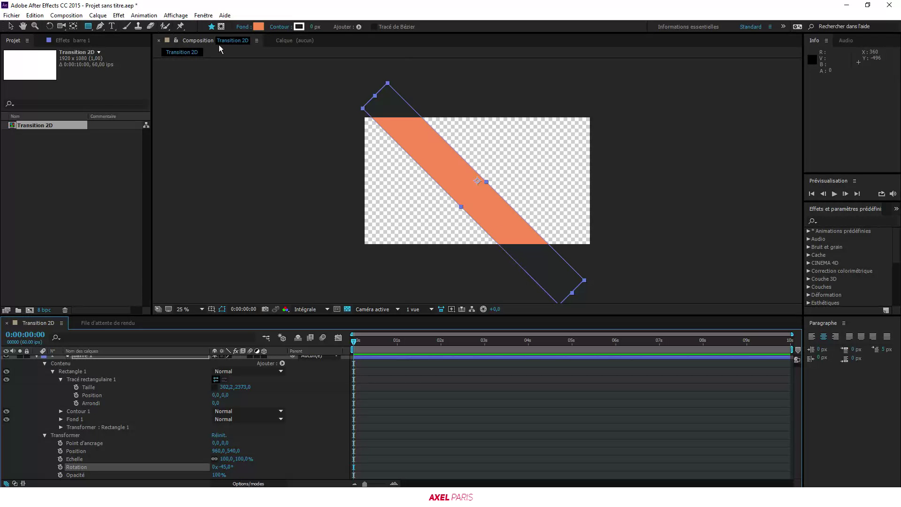
Change the bar's fill colour to near-black #171717.
{"action": "left_click", "coordinate": [258, 26]}
{"action": "left_click_drag", "start_coordinate": [70, 98], "coordinate": [13, 131]}
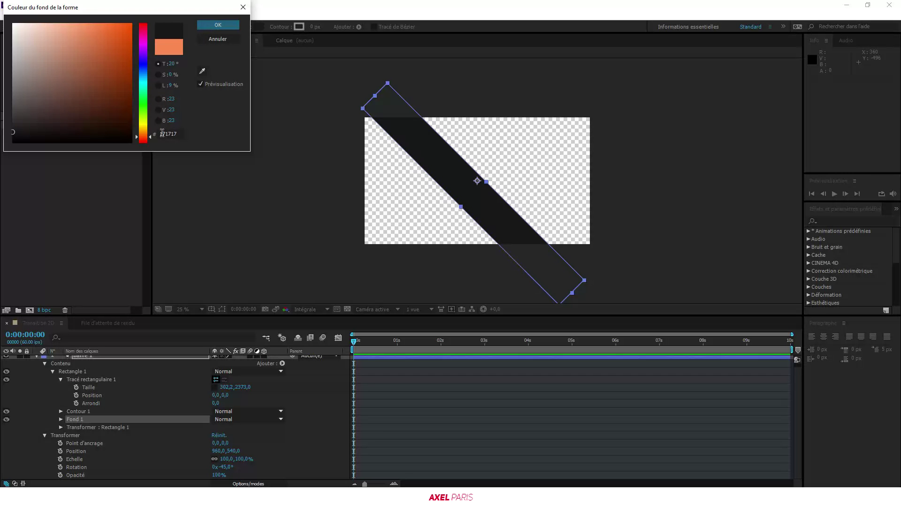
{"action": "left_click", "coordinate": [233, 24]}
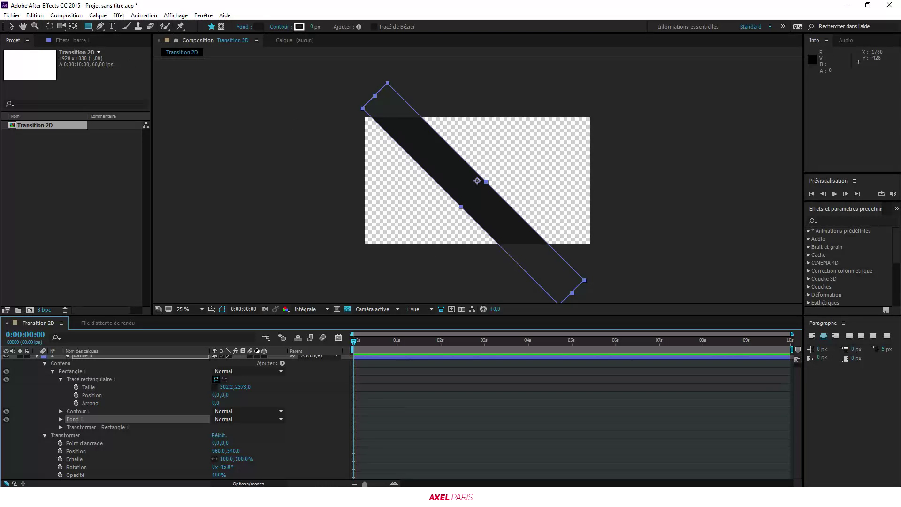
Move the bar's rectangle outside the frame's upper-right corner and set a layer Position keyframe at 0:00:00:00.
{"action": "left_click", "coordinate": [10, 25]}
{"action": "left_click_drag", "start_coordinate": [474, 207], "coordinate": [609, 117]}
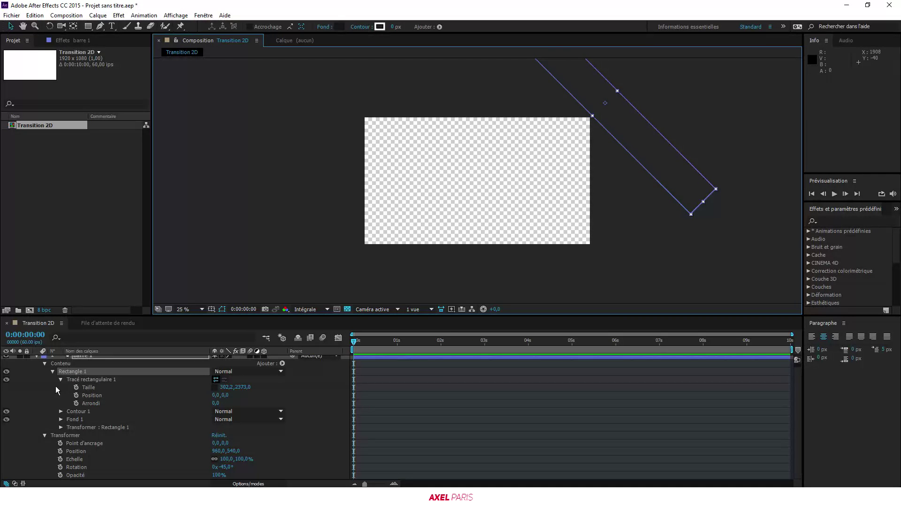
{"action": "left_click", "coordinate": [53, 371]}
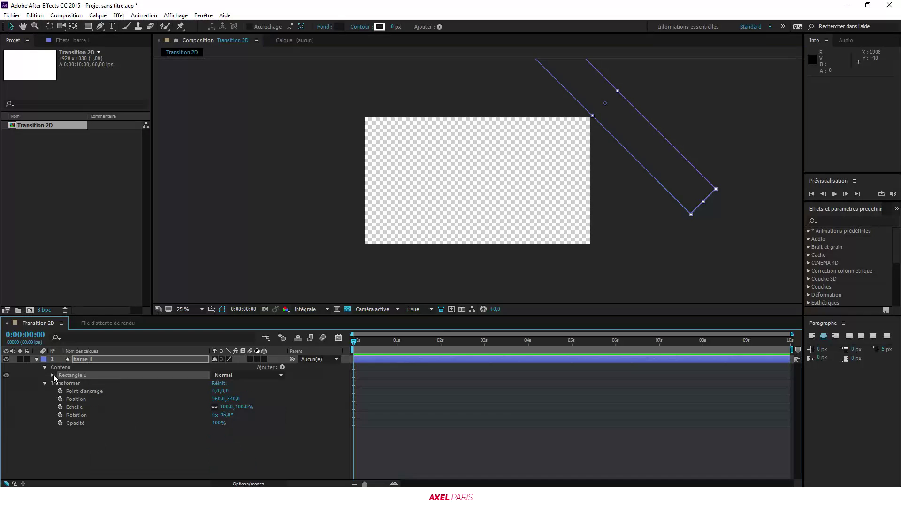
{"action": "left_click", "coordinate": [60, 398]}
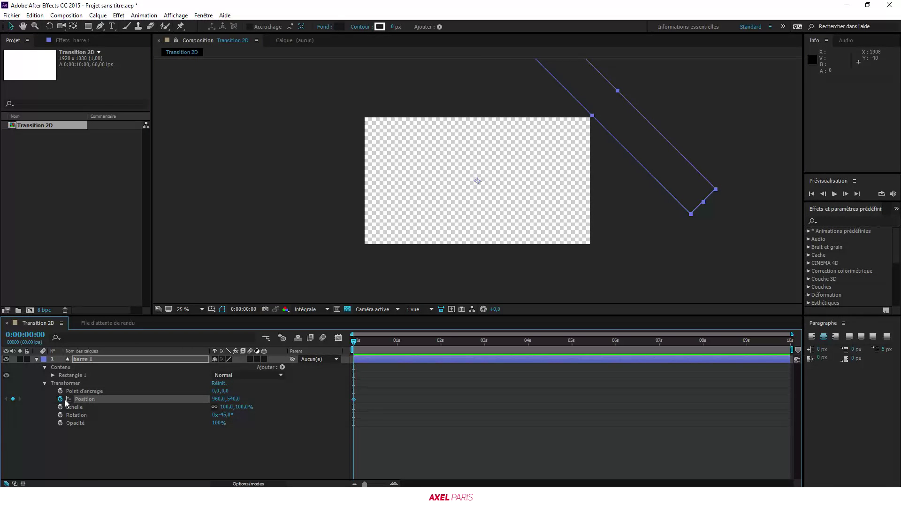
At 0:00:01:00, move the barre 1 layer beyond the frame's lower-left corner, to about -1244, 1864, creating a second Position keyframe.
{"action": "left_click_drag", "start_coordinate": [362, 343], "coordinate": [408, 344]}
{"action": "left_click", "coordinate": [394, 483]}
{"action": "left_click", "coordinate": [393, 483]}
{"action": "left_click", "coordinate": [394, 483]}
{"action": "left_click", "coordinate": [394, 483]}
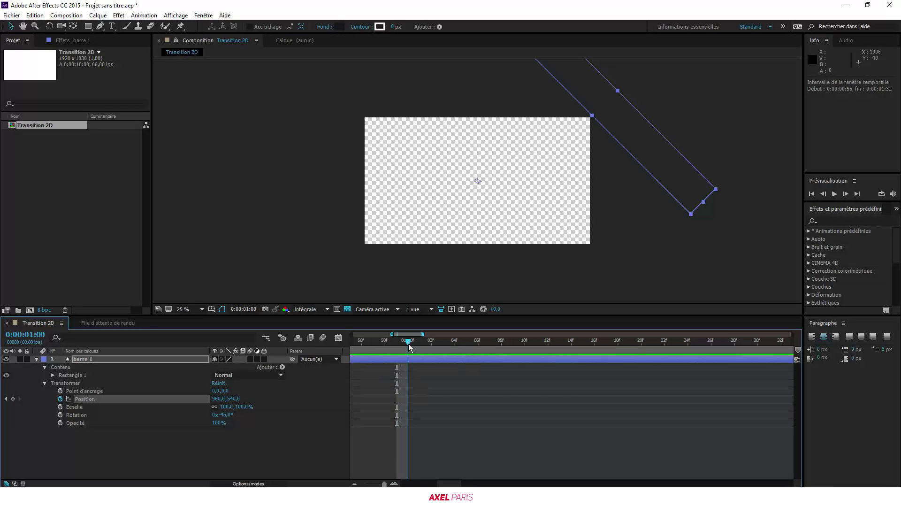
{"action": "left_click", "coordinate": [359, 477]}
{"action": "left_click", "coordinate": [355, 483]}
{"action": "left_click", "coordinate": [356, 483]}
{"action": "left_click", "coordinate": [355, 482]}
{"action": "left_click", "coordinate": [356, 483]}
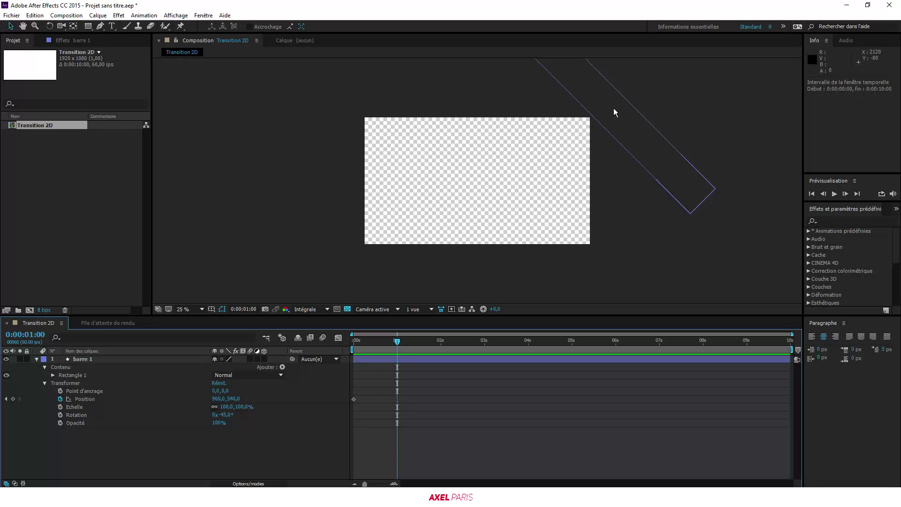
{"action": "left_click_drag", "start_coordinate": [614, 113], "coordinate": [355, 266]}
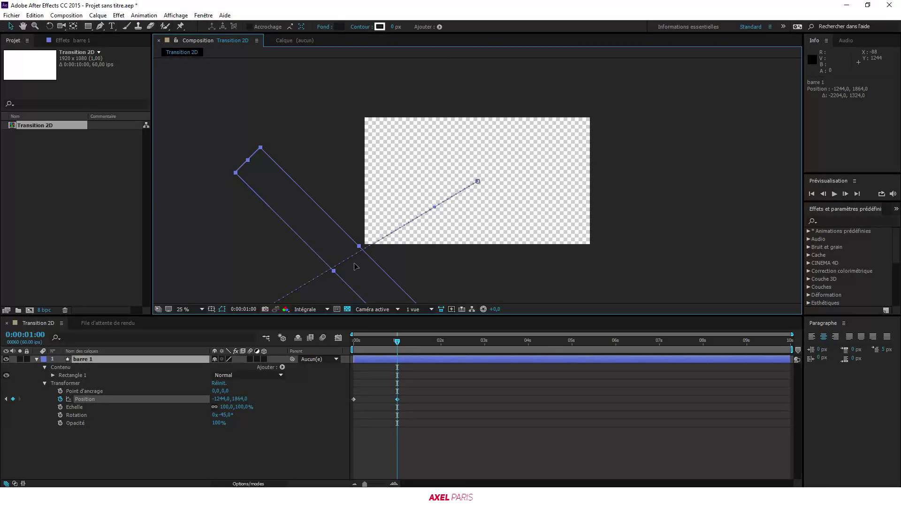
Return to 0:00:00:00 and show barre 1's Position speed graph in the Graph Editor, with the segment between both keyframes selected.
{"action": "left_click_drag", "start_coordinate": [396, 344], "coordinate": [353, 341]}
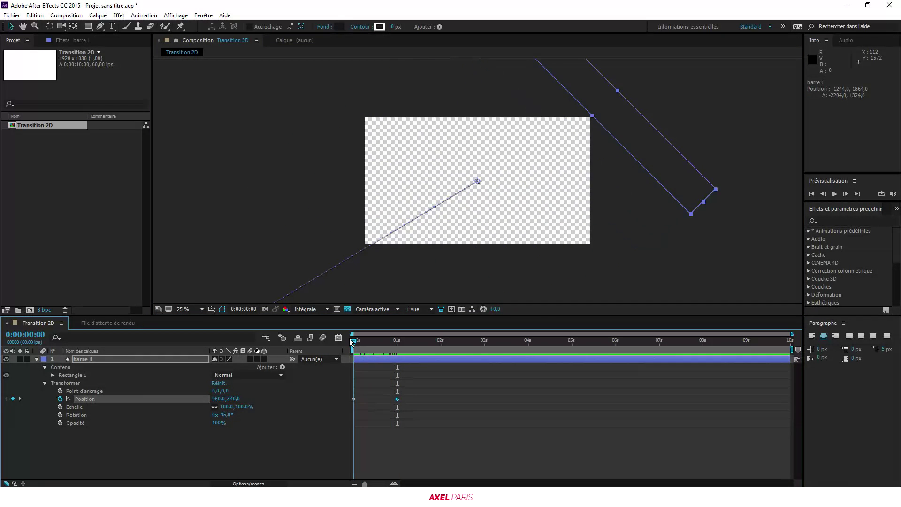
{"action": "left_click", "coordinate": [112, 436]}
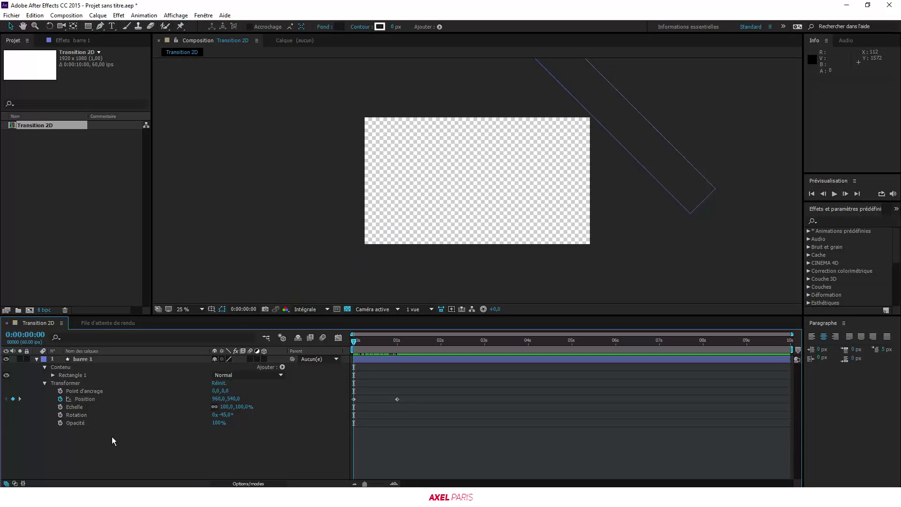
{"action": "left_click", "coordinate": [92, 399]}
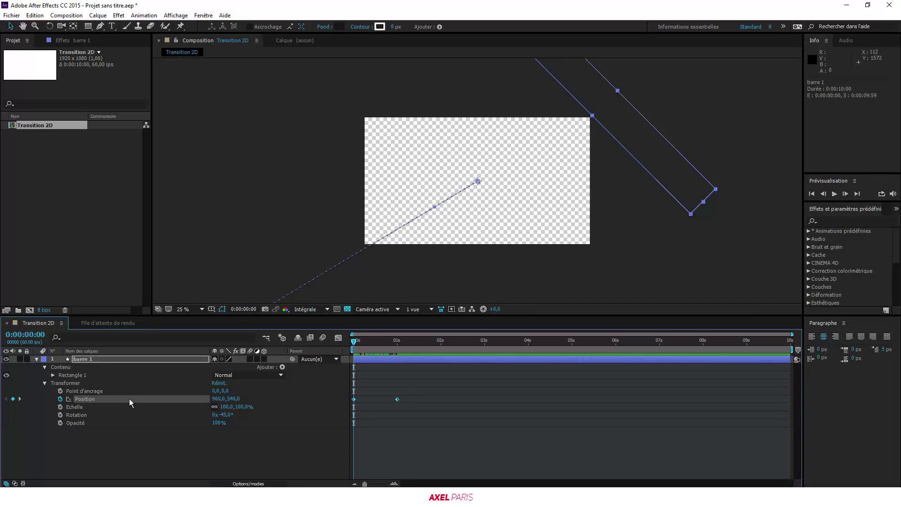
{"action": "left_click", "coordinate": [337, 341]}
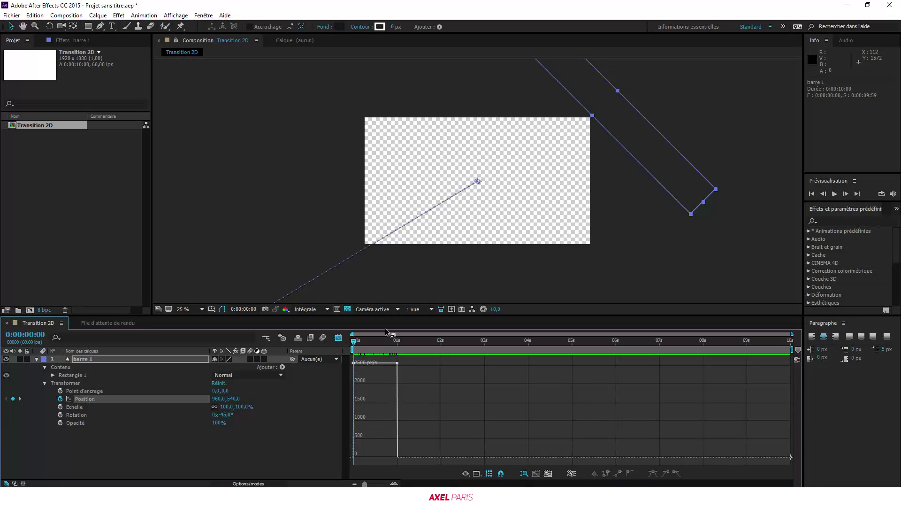
{"action": "left_click", "coordinate": [379, 364]}
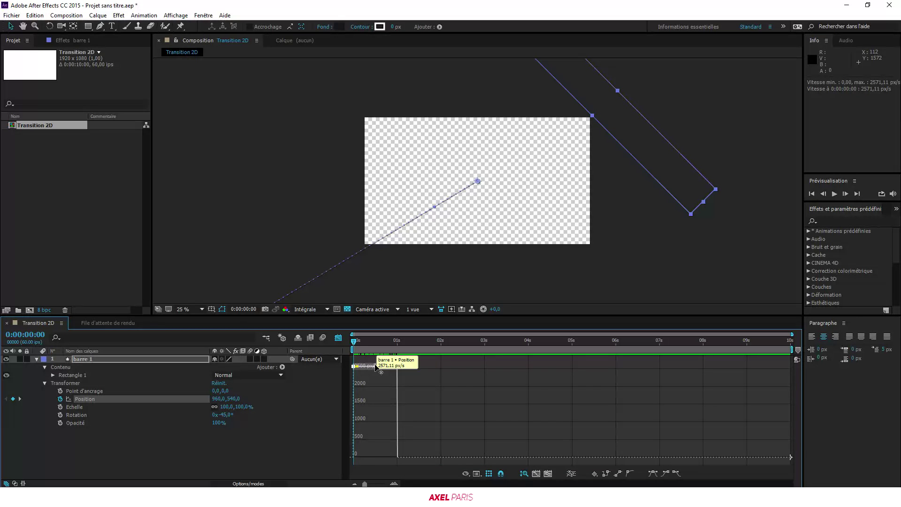
{"action": "left_click", "coordinate": [394, 484]}
{"action": "left_click", "coordinate": [394, 484]}
{"action": "left_click", "coordinate": [394, 484]}
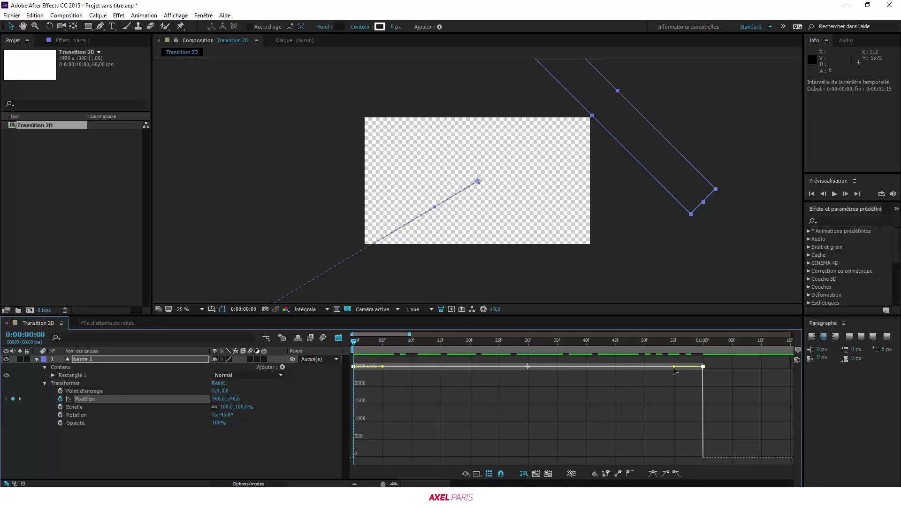
Apply Easy Ease to both Position keyframes and extend the second keyframe's influence handle back to about the 30-frame mark.
{"action": "left_click_drag", "start_coordinate": [674, 366], "coordinate": [661, 425]}
{"action": "key", "text": "ctrl+z"}
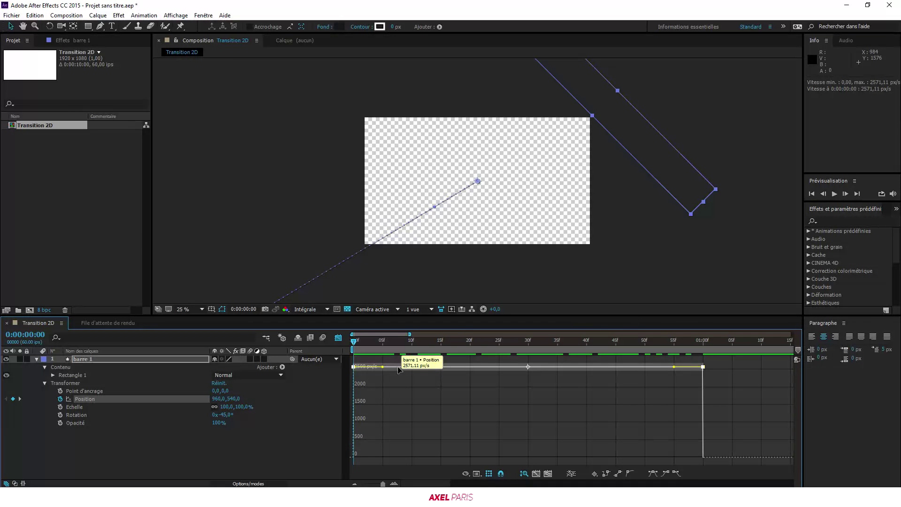
{"action": "left_click", "coordinate": [650, 474]}
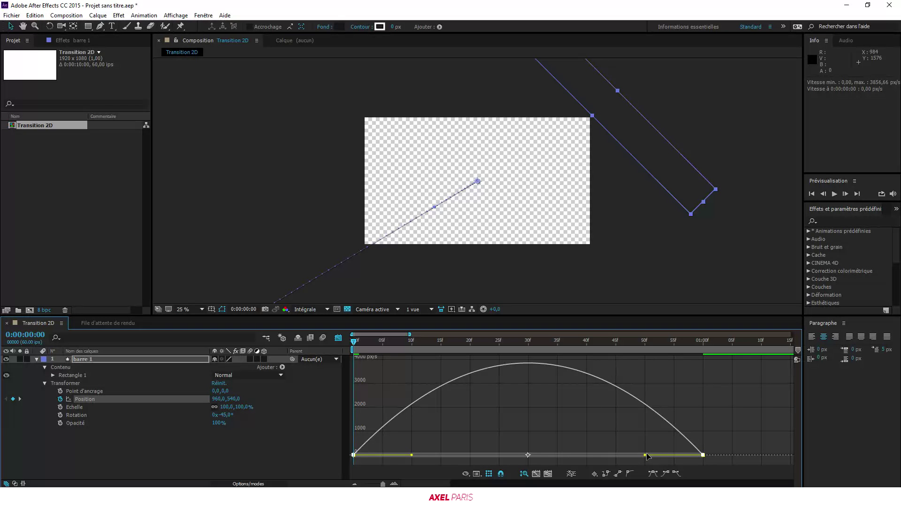
{"action": "left_click_drag", "start_coordinate": [645, 455], "coordinate": [534, 455]}
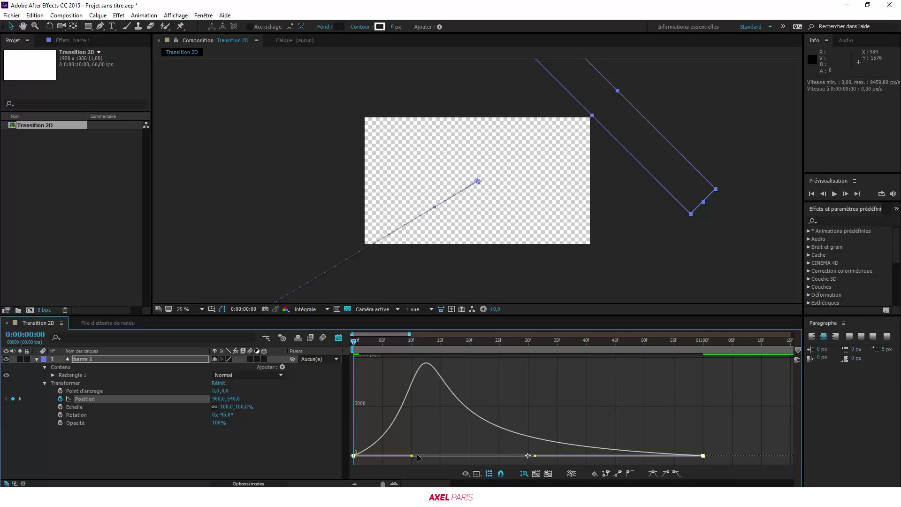
Extend the first Position keyframe's influence handle to about frame 16, pull the second's back to frame 30, and preview the sweep.
{"action": "left_click_drag", "start_coordinate": [412, 455], "coordinate": [446, 459]}
{"action": "key", "text": "ctrl+z"}
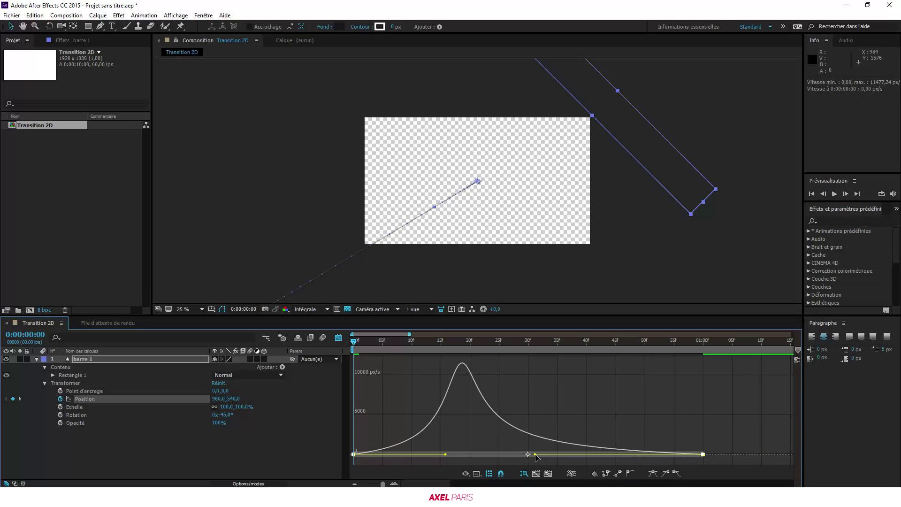
{"action": "left_click_drag", "start_coordinate": [536, 457], "coordinate": [521, 458]}
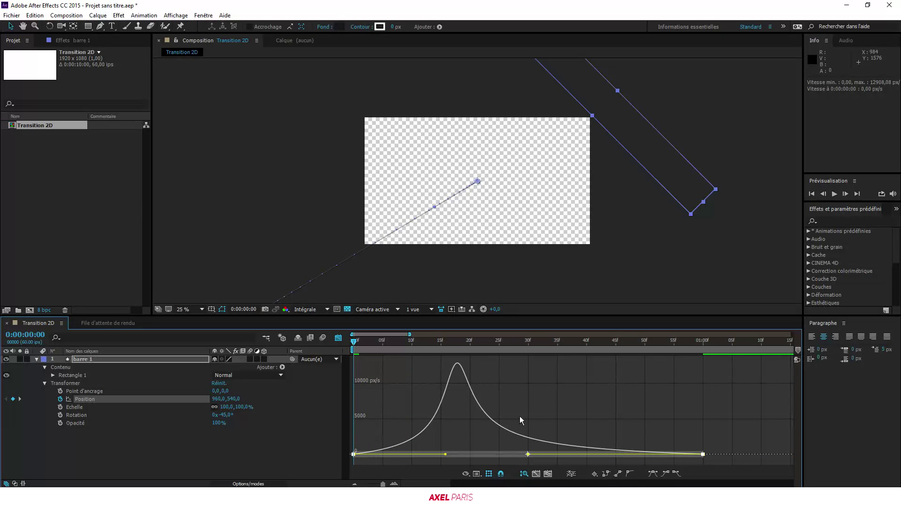
{"action": "key", "text": "space"}
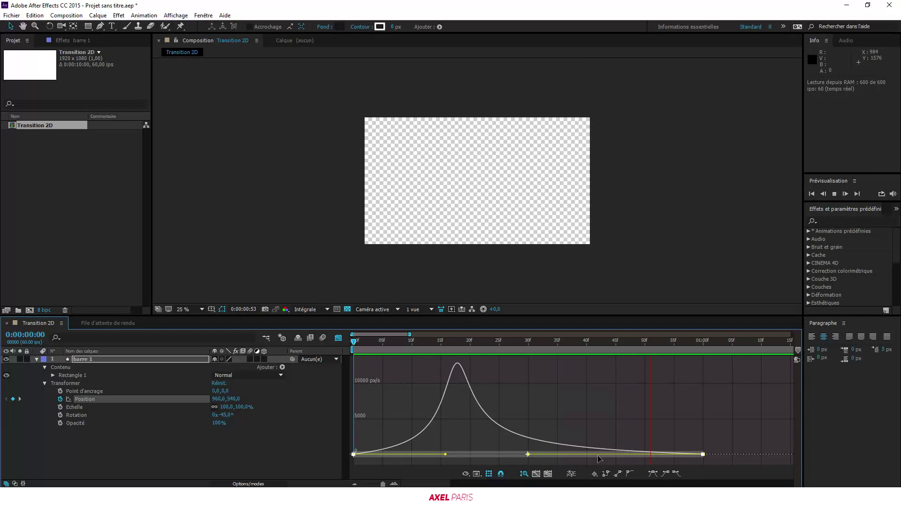
Scrub and replay the bar's motion, and stretch the first keyframe's influence handle further to about frame 17.
{"action": "left_click", "coordinate": [441, 341]}
{"action": "left_click_drag", "start_coordinate": [442, 344], "coordinate": [658, 349]}
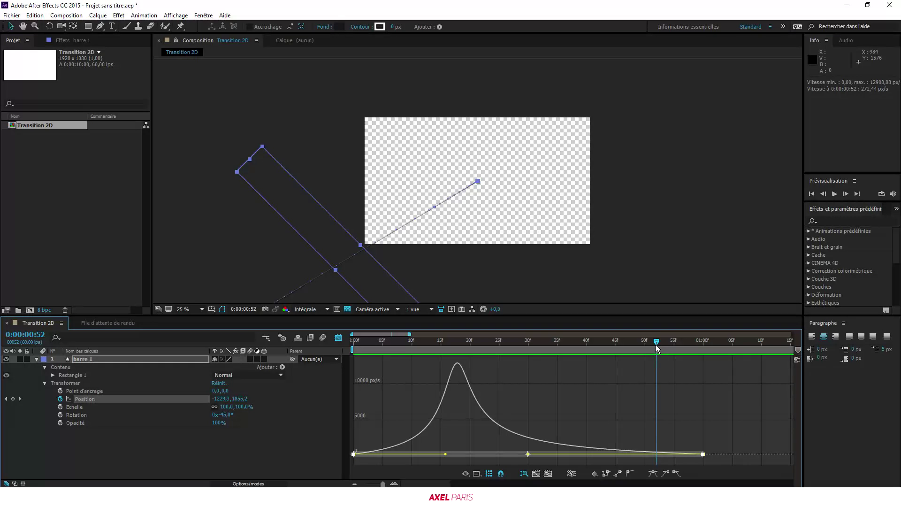
{"action": "key", "text": "space"}
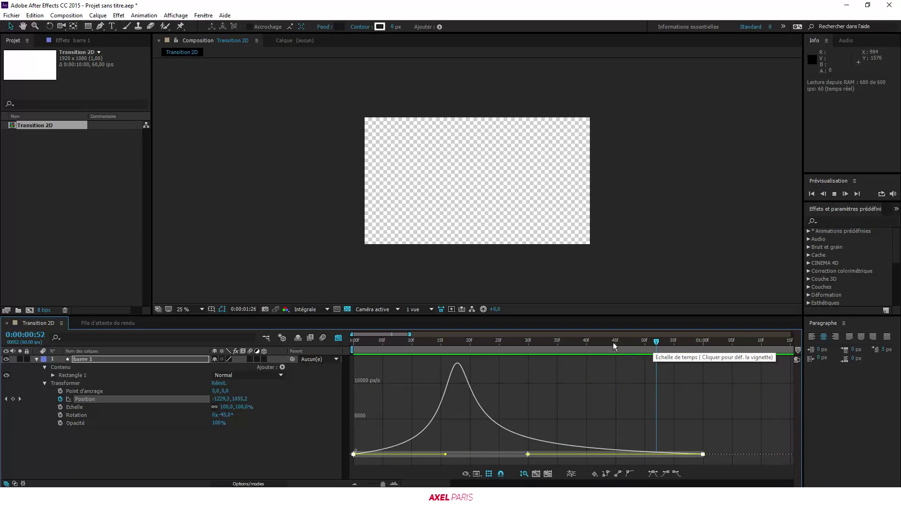
{"action": "left_click", "coordinate": [613, 347]}
{"action": "left_click_drag", "start_coordinate": [444, 454], "coordinate": [457, 454]}
{"action": "key", "text": "space"}
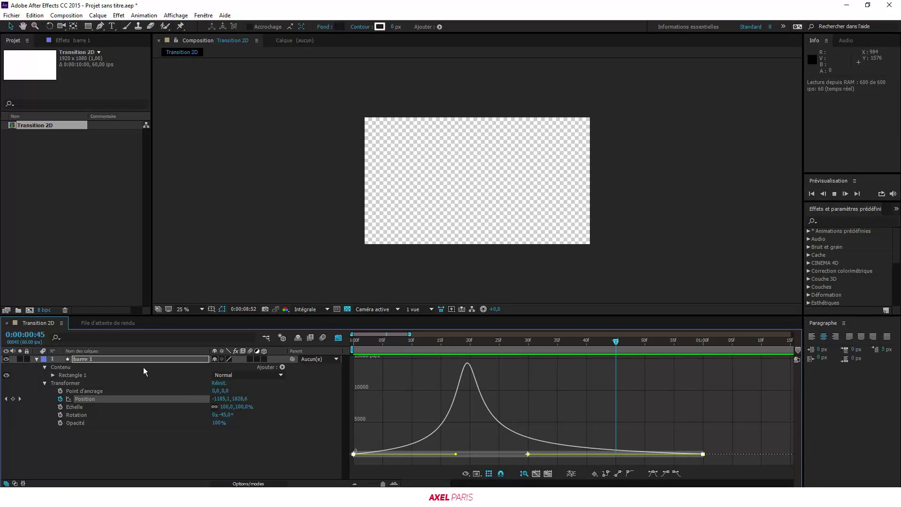
Collapse barre 1's properties, leave the Graph Editor and return to 0:00:00:00 with the layer selected.
{"action": "left_click", "coordinate": [38, 358]}
{"action": "key", "text": "space"}
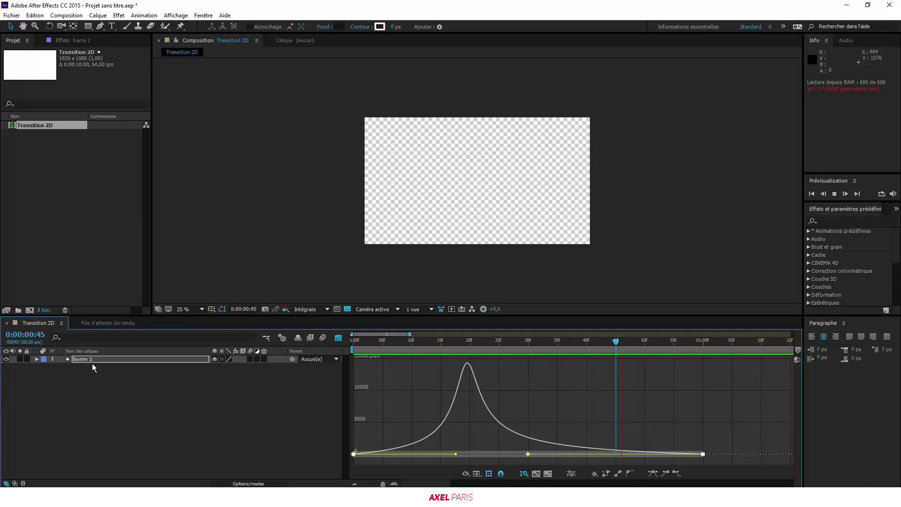
{"action": "left_click", "coordinate": [87, 358]}
{"action": "left_click", "coordinate": [378, 342]}
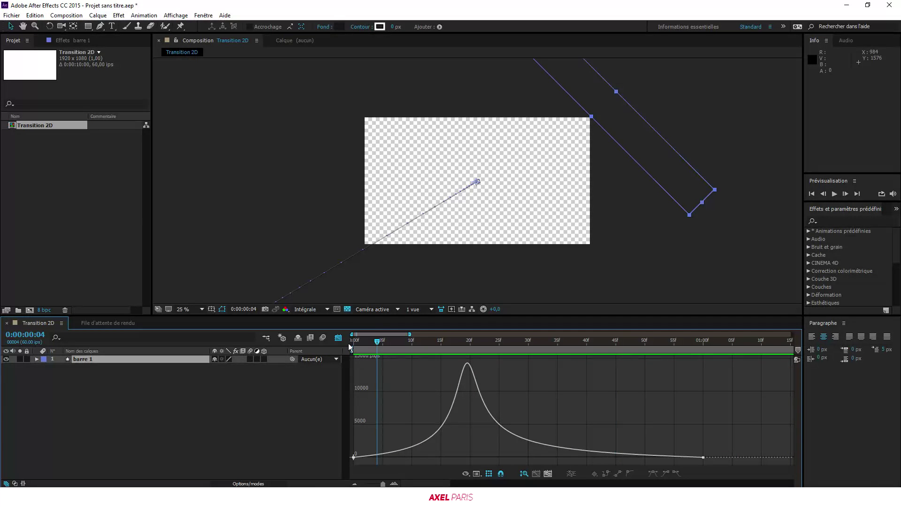
{"action": "left_click", "coordinate": [337, 339]}
{"action": "key", "text": "Home"}
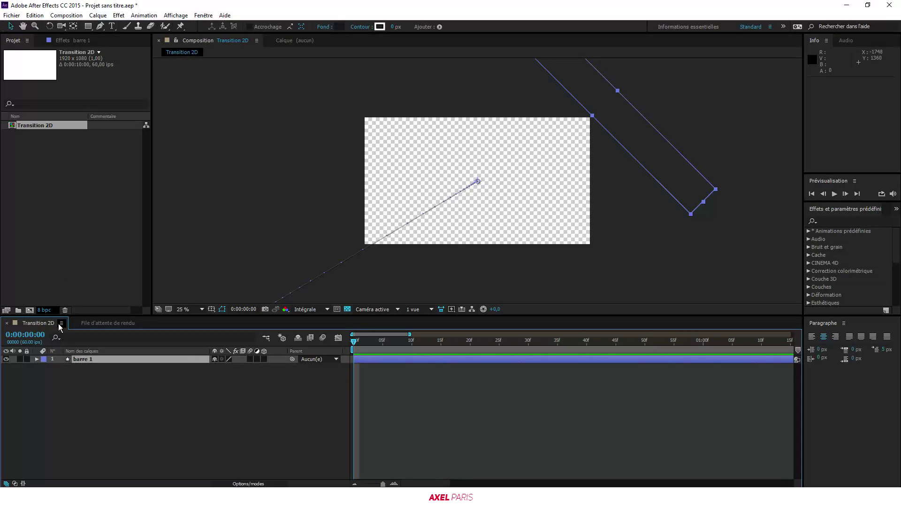
Duplicate the barre 1 layer and offset the copy to start at 0:00:00:02, checking the overlap near frame 21.
{"action": "key", "text": "ctrl+c"}
{"action": "key", "text": "ctrl+v"}
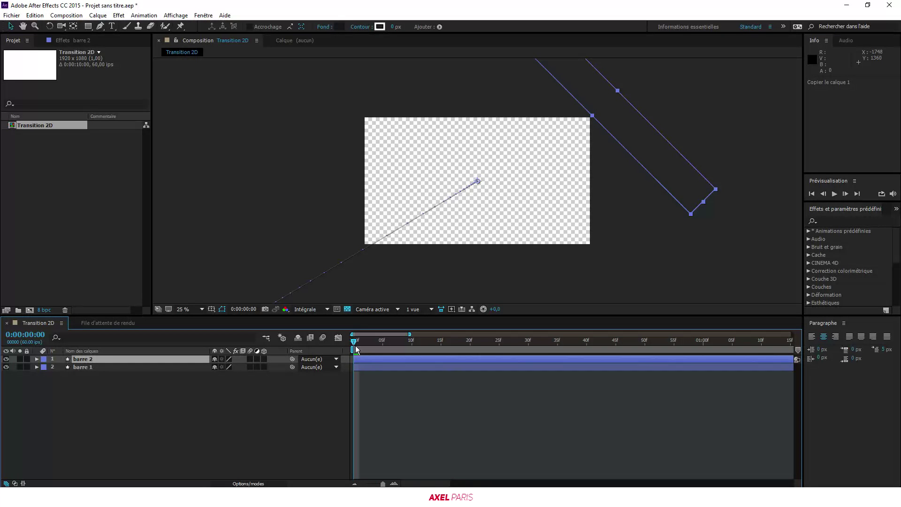
{"action": "left_click_drag", "start_coordinate": [356, 350], "coordinate": [476, 349]}
{"action": "left_click_drag", "start_coordinate": [420, 360], "coordinate": [428, 359]}
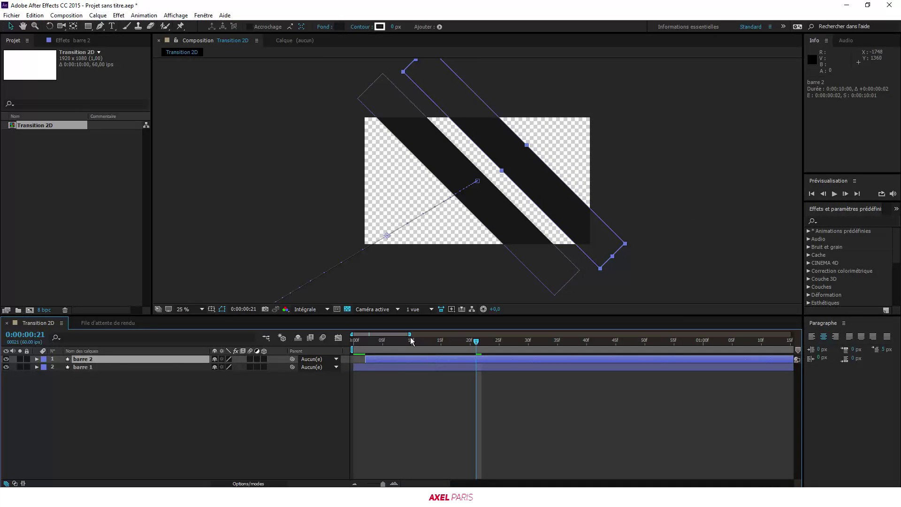
Expand barre 2's rectangle path, unlink its size proportions and widen the rectangle to about 445 px.
{"action": "left_click", "coordinate": [36, 359]}
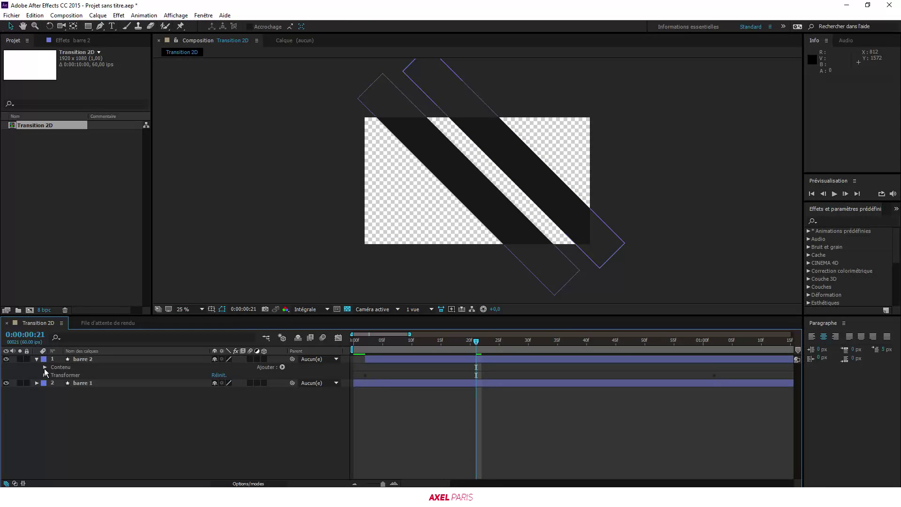
{"action": "left_click", "coordinate": [45, 367]}
{"action": "left_click", "coordinate": [53, 375]}
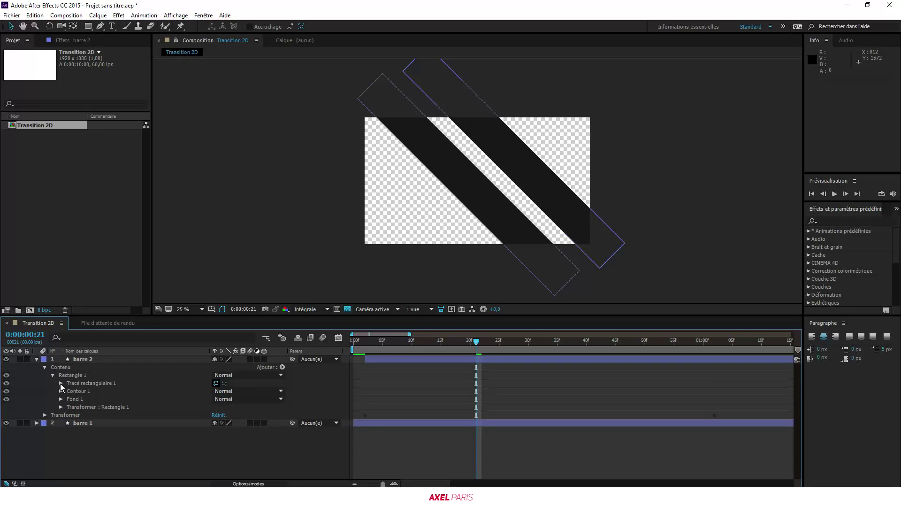
{"action": "left_click", "coordinate": [60, 383]}
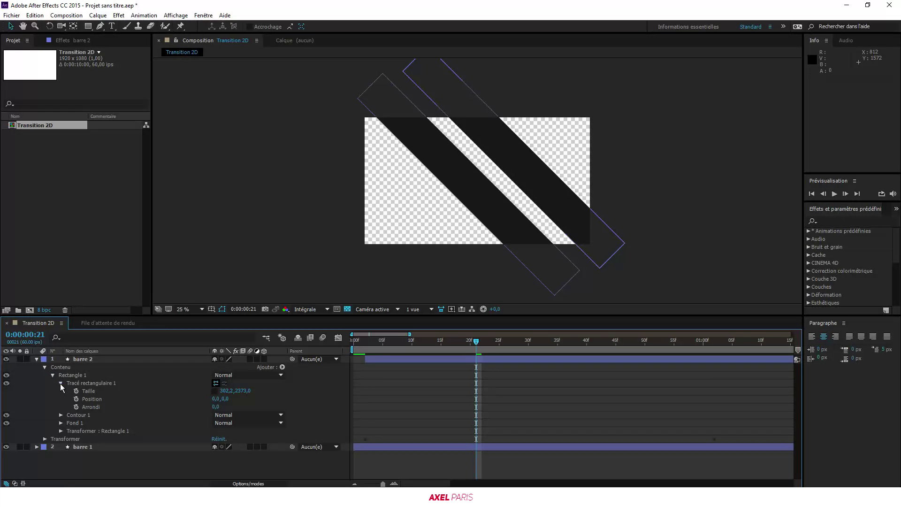
{"action": "left_click", "coordinate": [215, 391]}
{"action": "left_click_drag", "start_coordinate": [245, 393], "coordinate": [290, 389]}
{"action": "key", "text": "ctrl+z"}
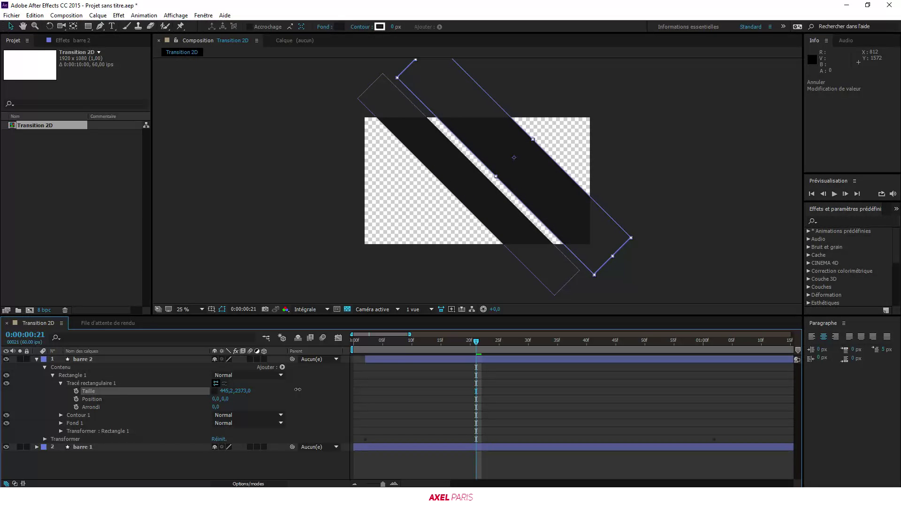
Offset barre 2 to start at 0:00:00:03 and set its rectangle width to 580,2 px.
{"action": "mouse_move", "coordinate": [492, 350]}
{"action": "left_mouse_down"}
{"action": "mouse_move", "coordinate": [451, 347]}
{"action": "mouse_move", "coordinate": [520, 348]}
{"action": "mouse_move", "coordinate": [466, 354]}
{"action": "mouse_move", "coordinate": [484, 357]}
{"action": "left_mouse_up"}
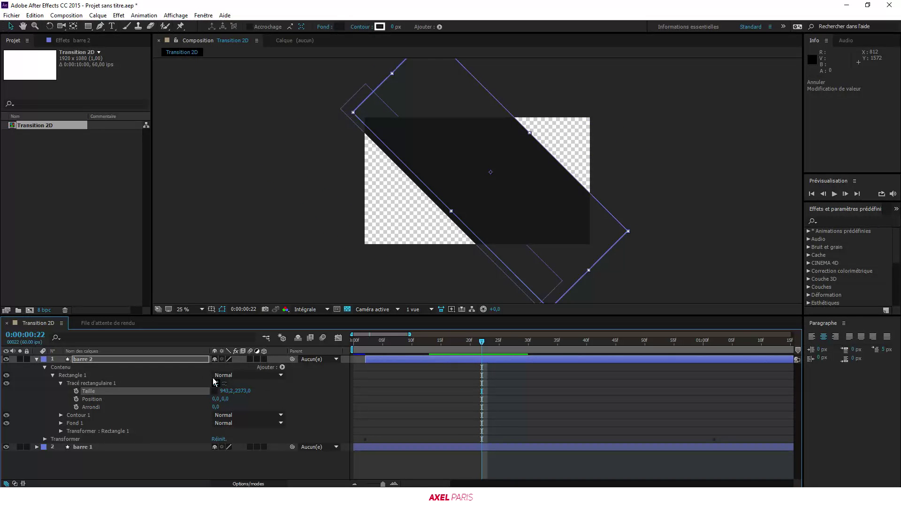
{"action": "left_click_drag", "start_coordinate": [388, 363], "coordinate": [391, 361]}
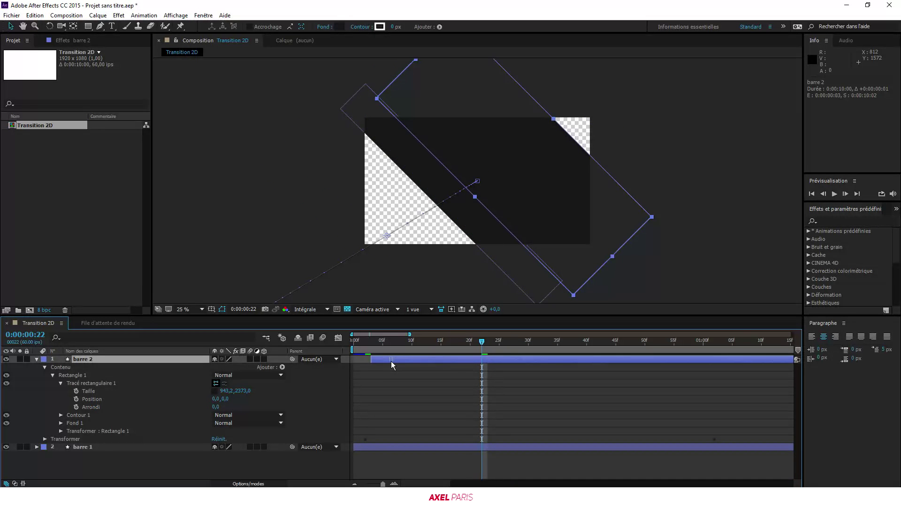
{"action": "left_click_drag", "start_coordinate": [228, 391], "coordinate": [173, 397]}
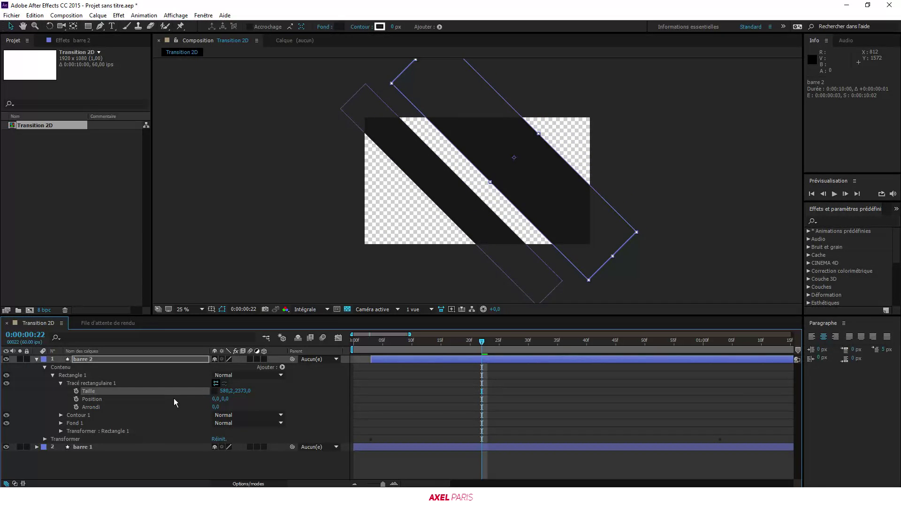
{"action": "left_click_drag", "start_coordinate": [458, 359], "coordinate": [482, 366]}
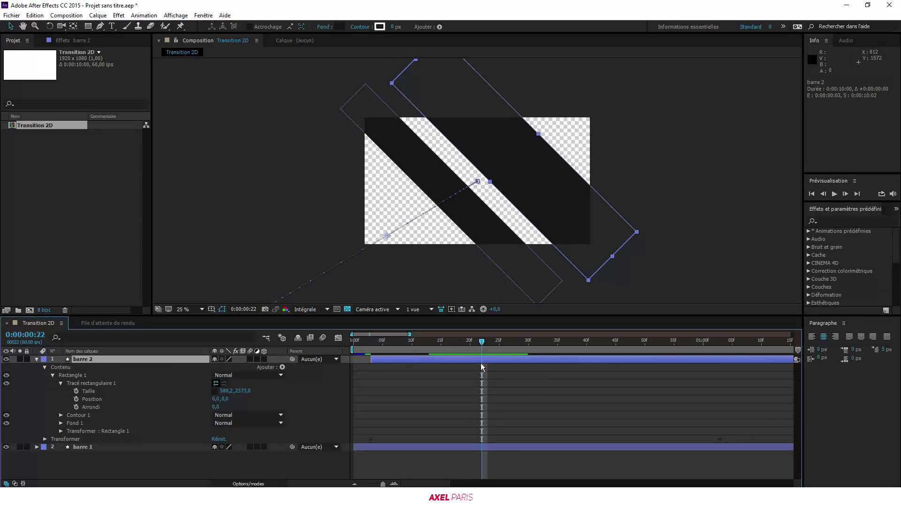
Change barre 2's fill colour to the yellow-orange FEB926.
{"action": "left_click", "coordinate": [339, 27]}
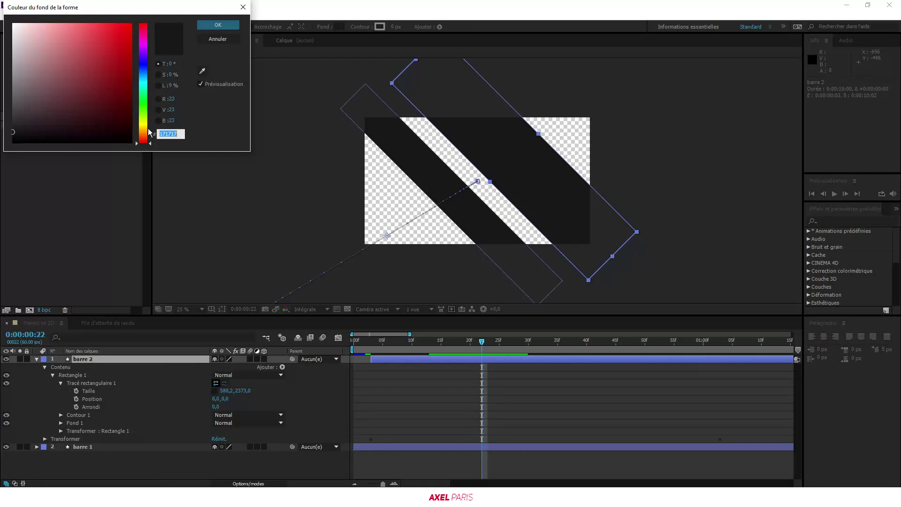
{"action": "left_click_drag", "start_coordinate": [145, 144], "coordinate": [145, 129]}
{"action": "left_click", "coordinate": [70, 24]}
{"action": "mouse_move", "coordinate": [70, 23]}
{"action": "left_mouse_down"}
{"action": "mouse_move", "coordinate": [131, 26]}
{"action": "mouse_move", "coordinate": [80, 29]}
{"action": "mouse_move", "coordinate": [110, 34]}
{"action": "mouse_move", "coordinate": [113, 25]}
{"action": "left_mouse_up"}
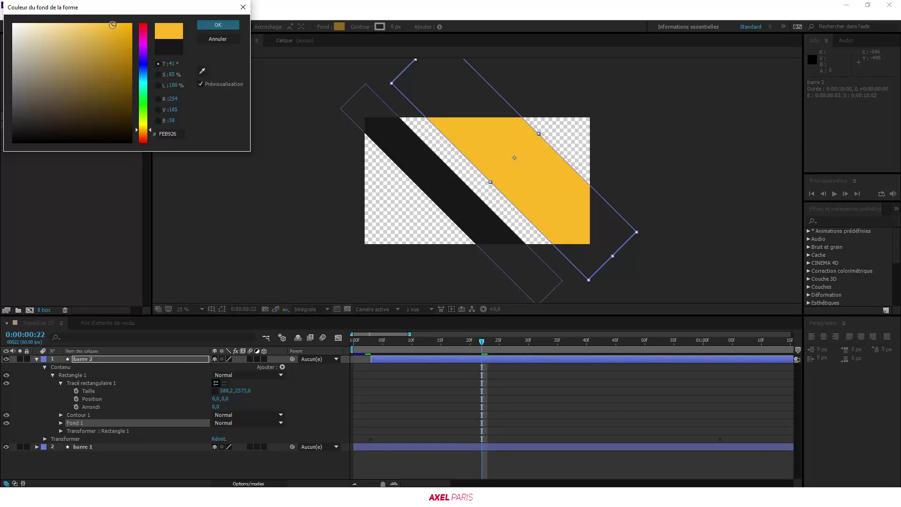
{"action": "left_click", "coordinate": [232, 26]}
Advance to about frame 26 and lower the composition preview resolution to a quarter.
{"action": "left_click_drag", "start_coordinate": [482, 336], "coordinate": [505, 341]}
{"action": "left_click", "coordinate": [304, 309]}
{"action": "left_click", "coordinate": [310, 361]}
Shift barre 2 to start at 0:00:00:05 and narrow its rectangle width to 509,2 px.
{"action": "left_click_drag", "start_coordinate": [455, 360], "coordinate": [511, 345]}
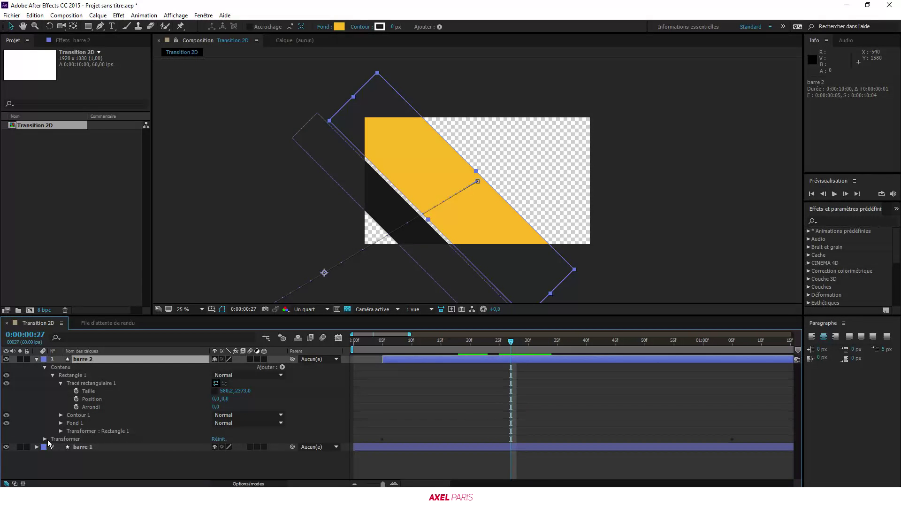
{"action": "left_click_drag", "start_coordinate": [225, 390], "coordinate": [191, 389]}
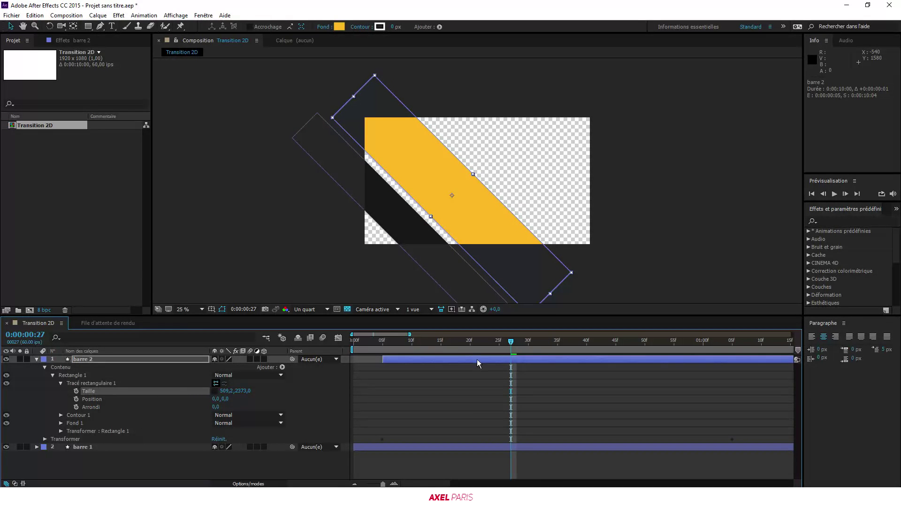
At barre 2's first Position keyframe, 0:00:00:05, move the yellow bar outside the frame's upper-right corner, to 1021, 469.
{"action": "left_click_drag", "start_coordinate": [431, 342], "coordinate": [386, 345]}
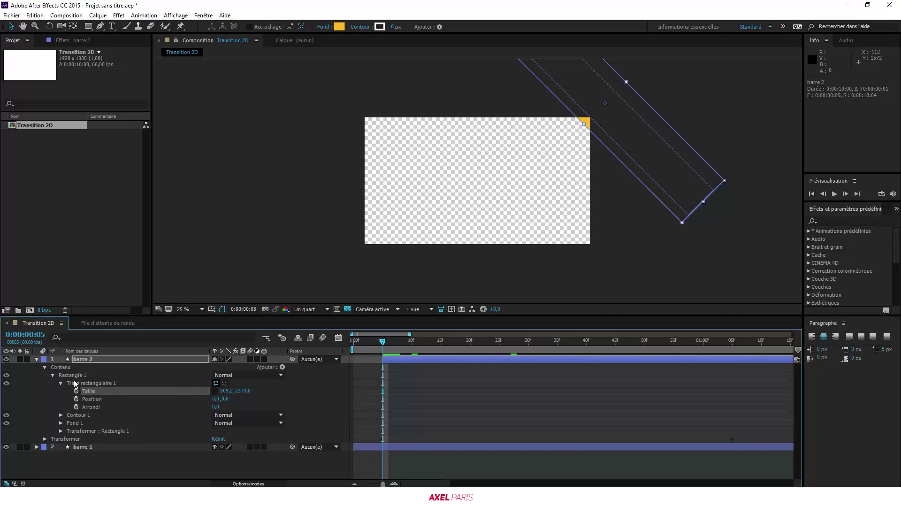
{"action": "left_click", "coordinate": [45, 439]}
{"action": "scroll", "coordinate": [475, 409], "scroll_direction": "down", "scroll_amount": 1}
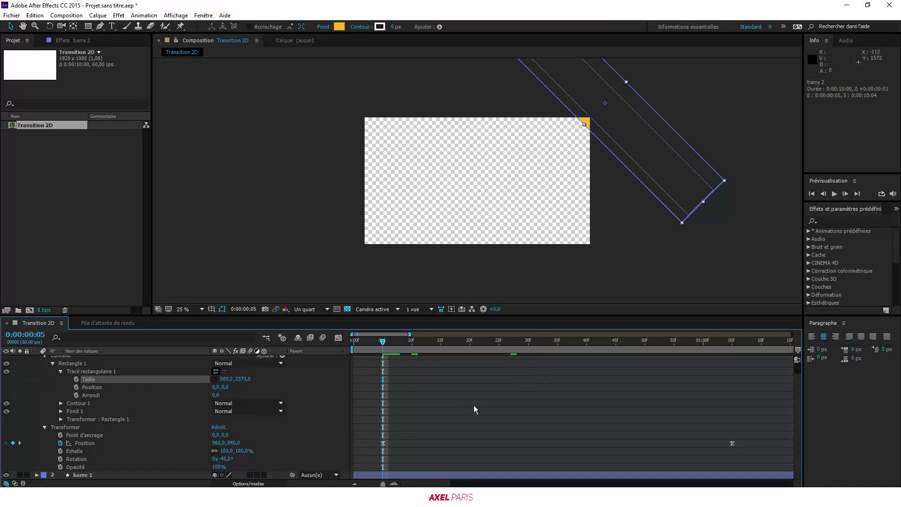
{"action": "left_click", "coordinate": [382, 442]}
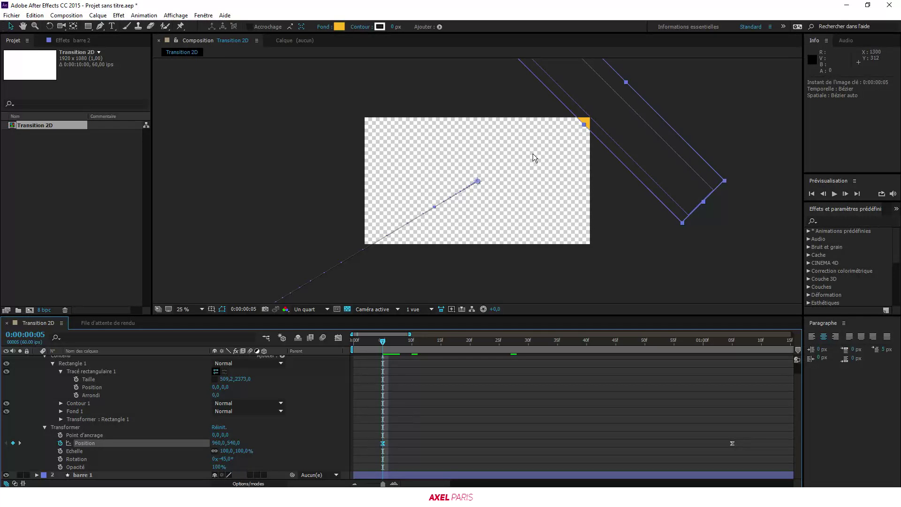
{"action": "left_click_drag", "start_coordinate": [535, 157], "coordinate": [472, 220]}
{"action": "scroll", "coordinate": [504, 186], "scroll_direction": "up", "scroll_amount": 3}
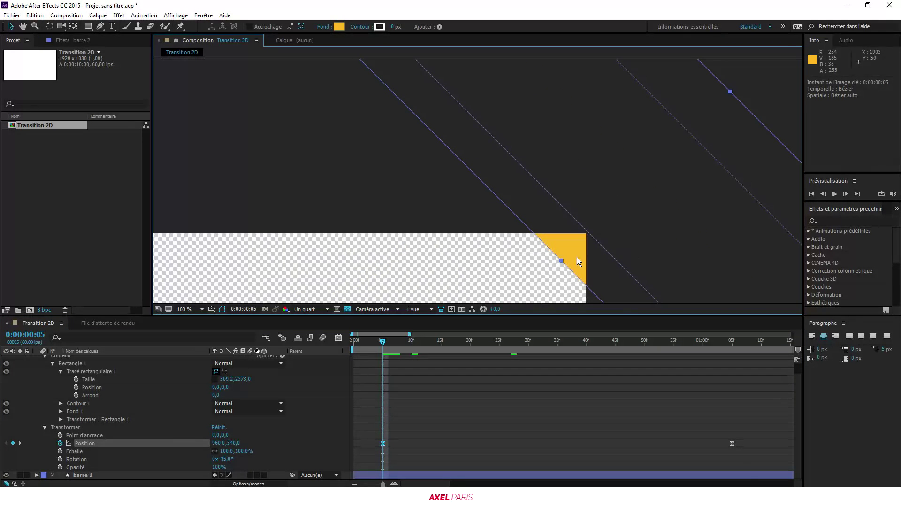
{"action": "left_click_drag", "start_coordinate": [577, 254], "coordinate": [595, 221]}
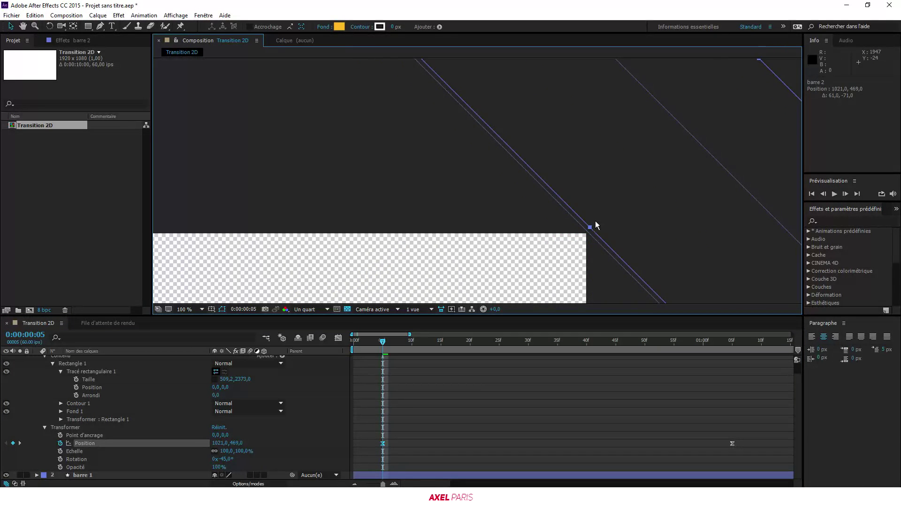
{"action": "scroll", "coordinate": [475, 171], "scroll_direction": "down", "scroll_amount": 4}
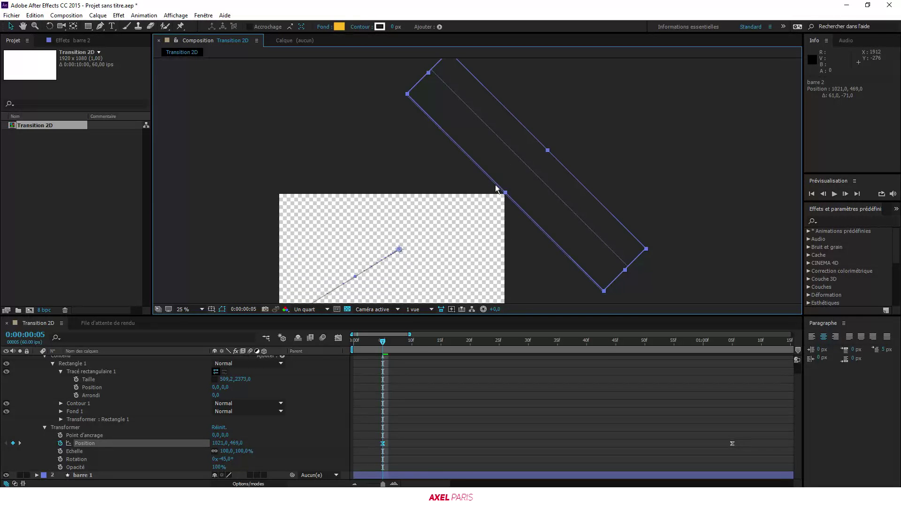
At barre 2's second Position keyframe, 0:00:01:05, move the bar beyond the frame's lower-left corner, to -1301, 1901, and fit the composition view.
{"action": "left_click_drag", "start_coordinate": [382, 341], "coordinate": [731, 350]}
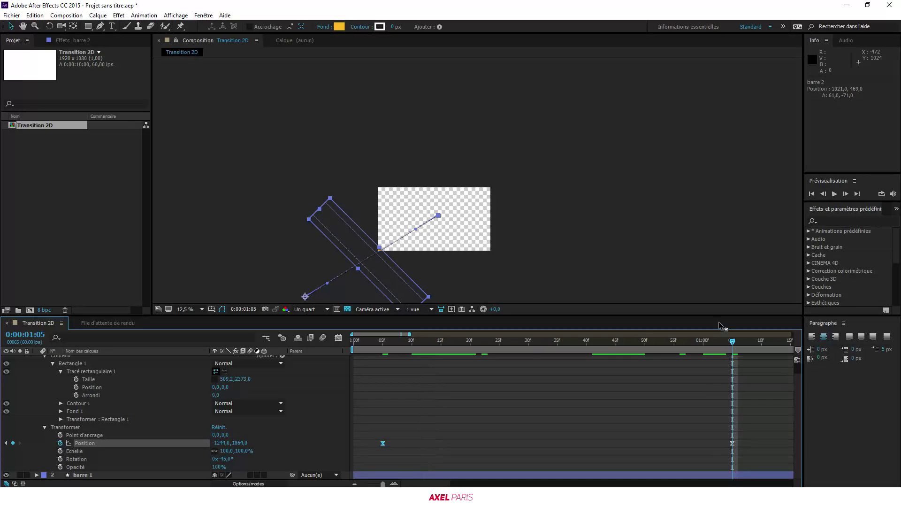
{"action": "left_click", "coordinate": [732, 443]}
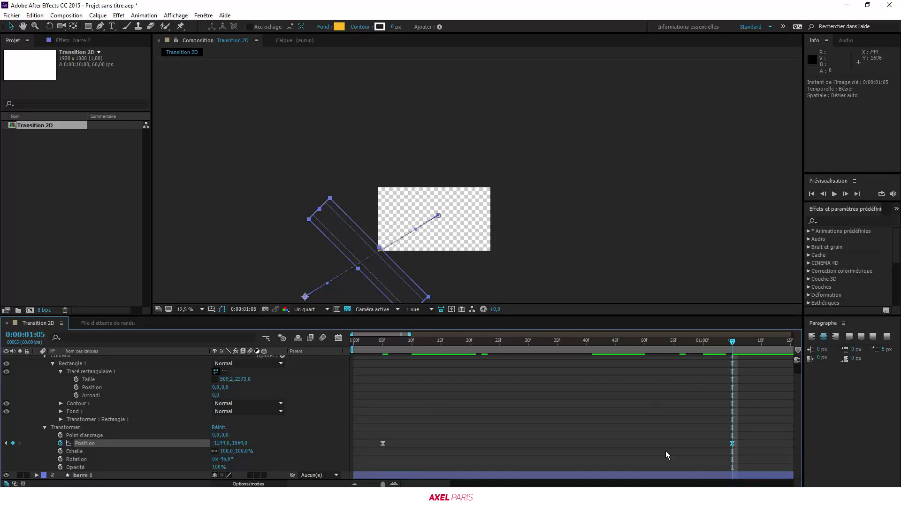
{"action": "left_click", "coordinate": [394, 483]}
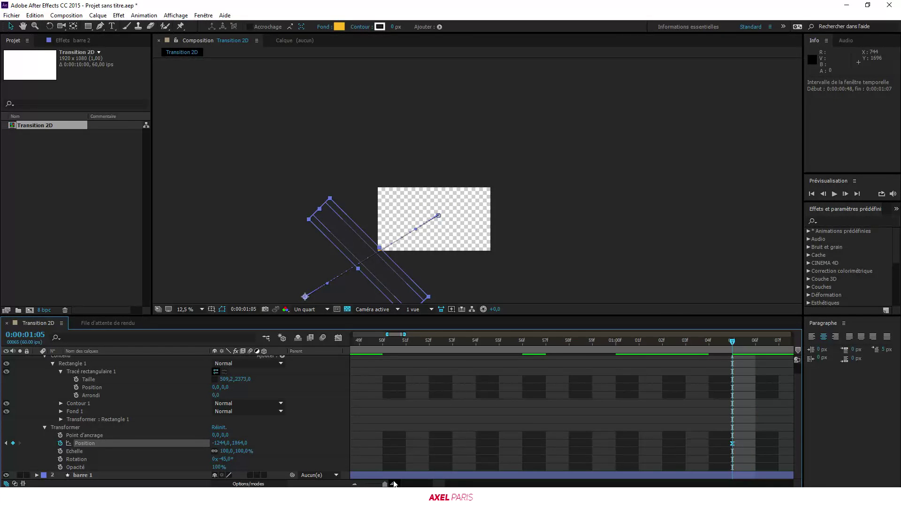
{"action": "left_click", "coordinate": [354, 483]}
{"action": "key", "text": "space"}
{"action": "left_click_drag", "start_coordinate": [407, 256], "coordinate": [501, 169]}
{"action": "scroll", "coordinate": [456, 228], "scroll_direction": "up", "scroll_amount": 6}
{"action": "left_click_drag", "start_coordinate": [438, 197], "coordinate": [411, 213]}
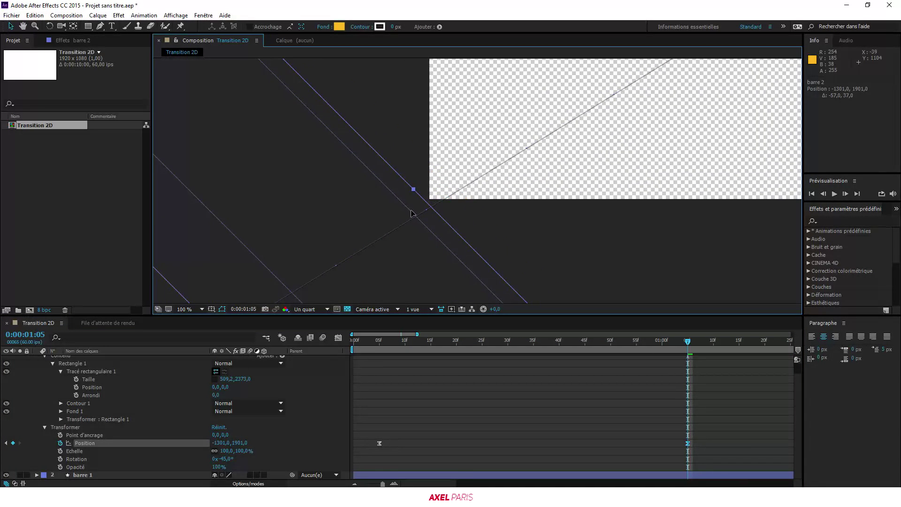
{"action": "scroll", "coordinate": [570, 162], "scroll_direction": "down", "scroll_amount": 6}
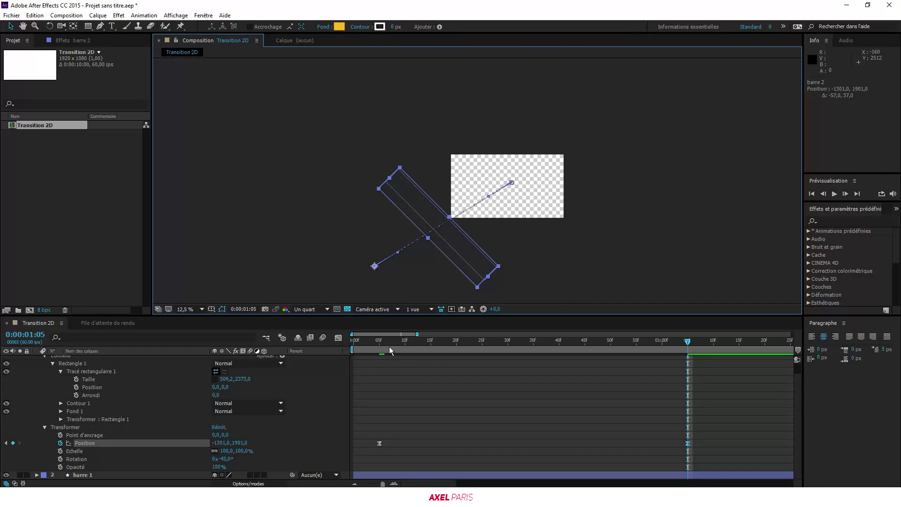
{"action": "left_click", "coordinate": [197, 310]}
{"action": "left_click", "coordinate": [198, 318]}
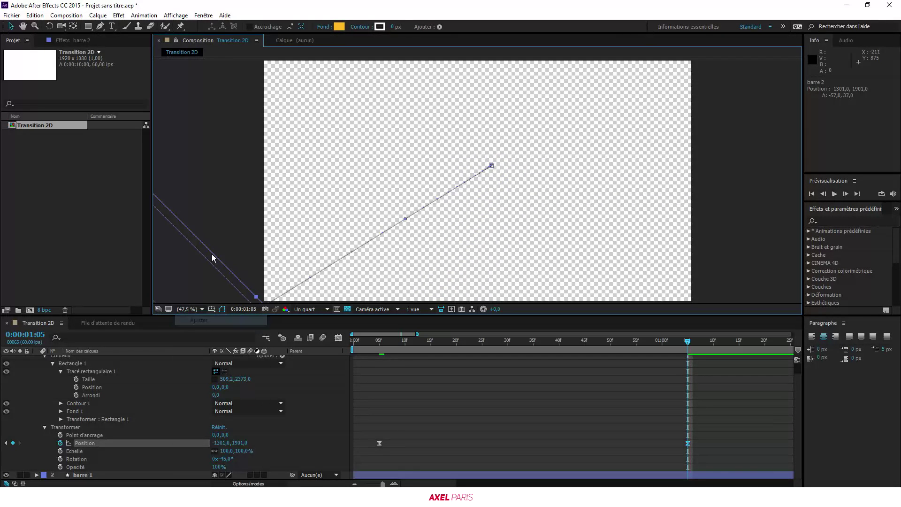
Collapse barre 2's properties and scrub from the start to 0:00:00:24 to check both bars' motion.
{"action": "left_click_drag", "start_coordinate": [412, 338], "coordinate": [350, 338]}
{"action": "scroll", "coordinate": [53, 373], "scroll_direction": "up", "scroll_amount": 1}
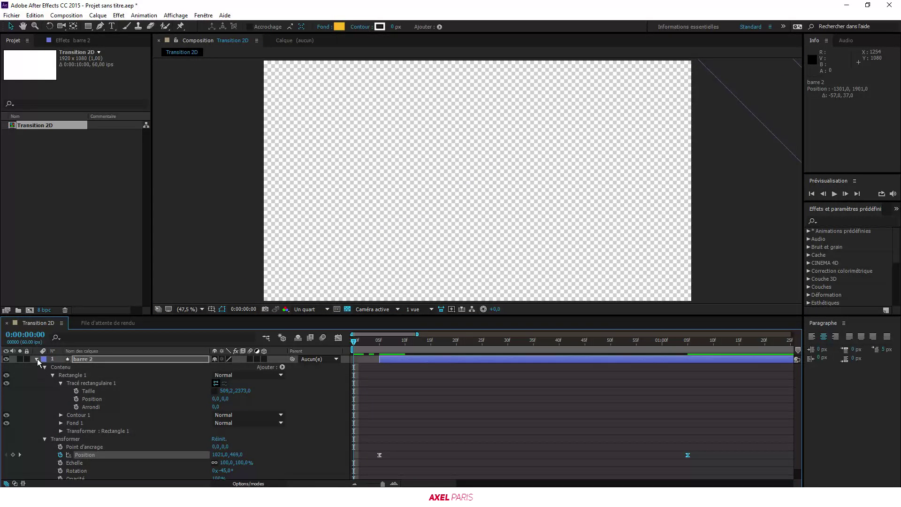
{"action": "left_click", "coordinate": [37, 359]}
{"action": "left_click_drag", "start_coordinate": [354, 350], "coordinate": [477, 347]}
Duplicate the dark barre 1 layer and place the copy above barre 2 at the top of the layer stack.
{"action": "left_click", "coordinate": [61, 366]}
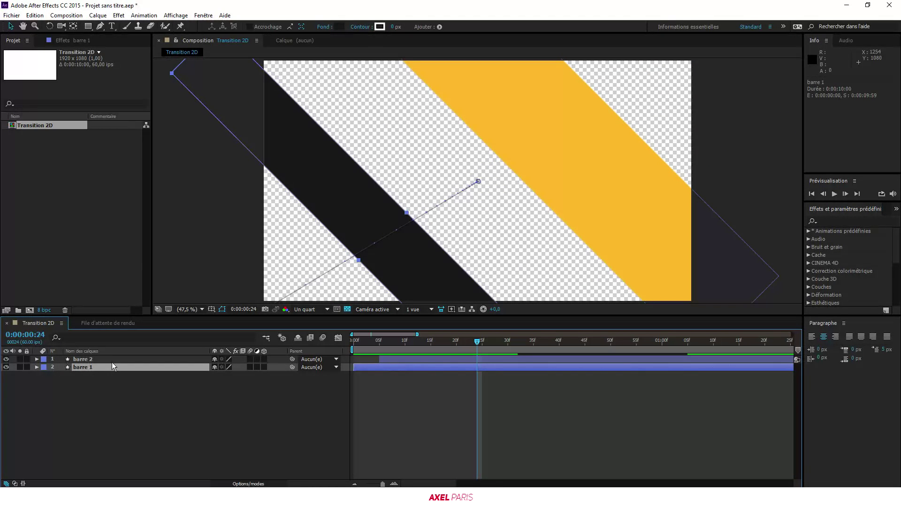
{"action": "key", "text": "ctrl+d"}
{"action": "left_click_drag", "start_coordinate": [94, 369], "coordinate": [90, 357]}
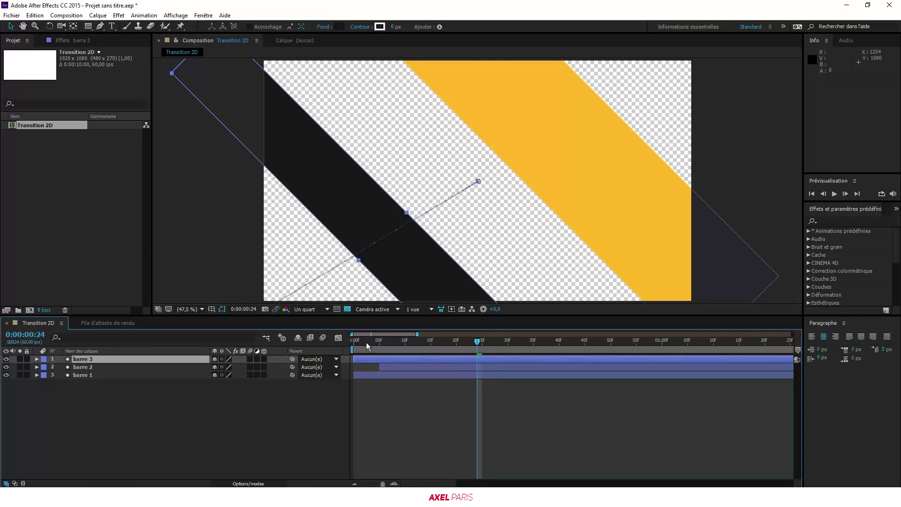
Shift barre 3 in time to start at 0:00:00:10, checking how it follows the yellow bar.
{"action": "left_click_drag", "start_coordinate": [385, 359], "coordinate": [424, 359]}
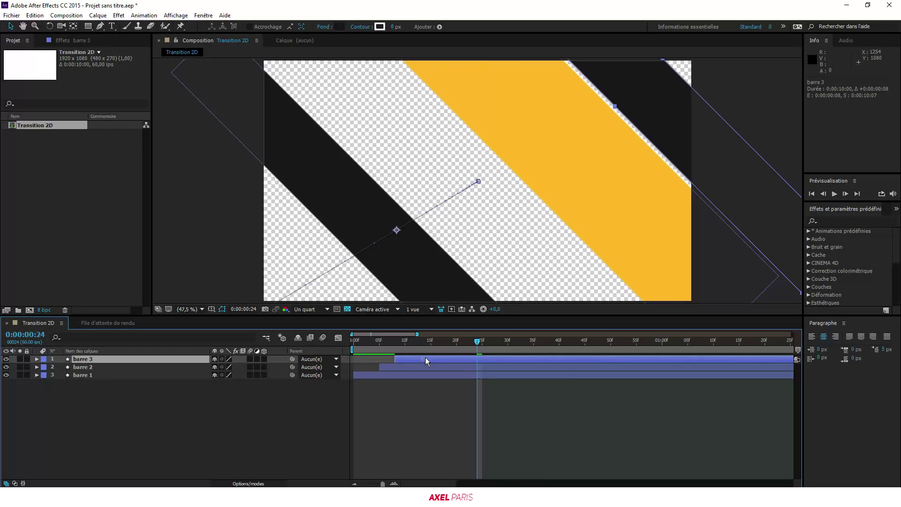
{"action": "key", "text": "comma"}
{"action": "key", "text": "comma"}
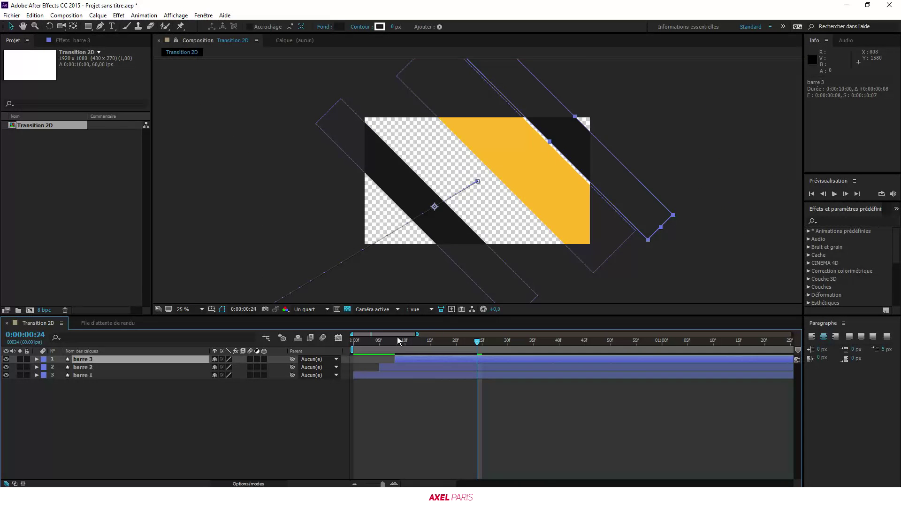
{"action": "left_click_drag", "start_coordinate": [397, 337], "coordinate": [531, 349]}
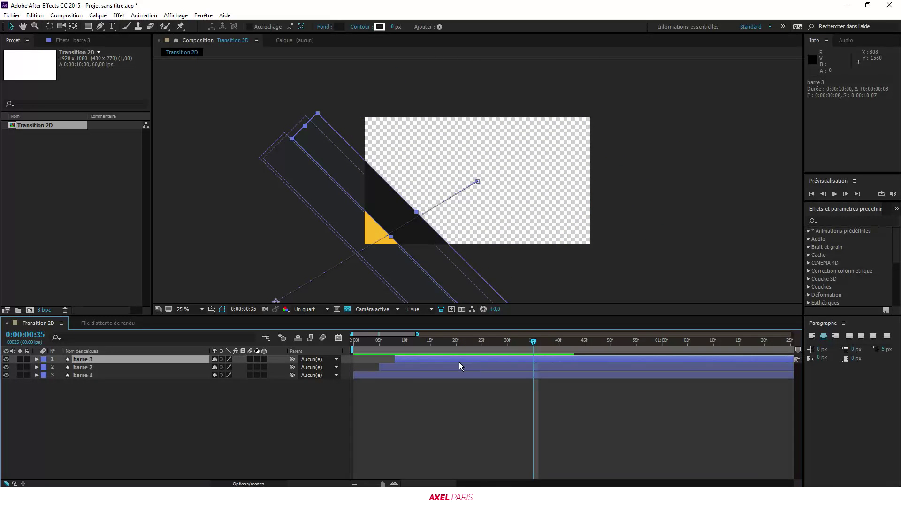
{"action": "left_click_drag", "start_coordinate": [449, 361], "coordinate": [459, 362]}
Return to 0:00:00:00 and enable motion blur for all three bar layers and for the composition.
{"action": "left_click_drag", "start_coordinate": [398, 337], "coordinate": [351, 348]}
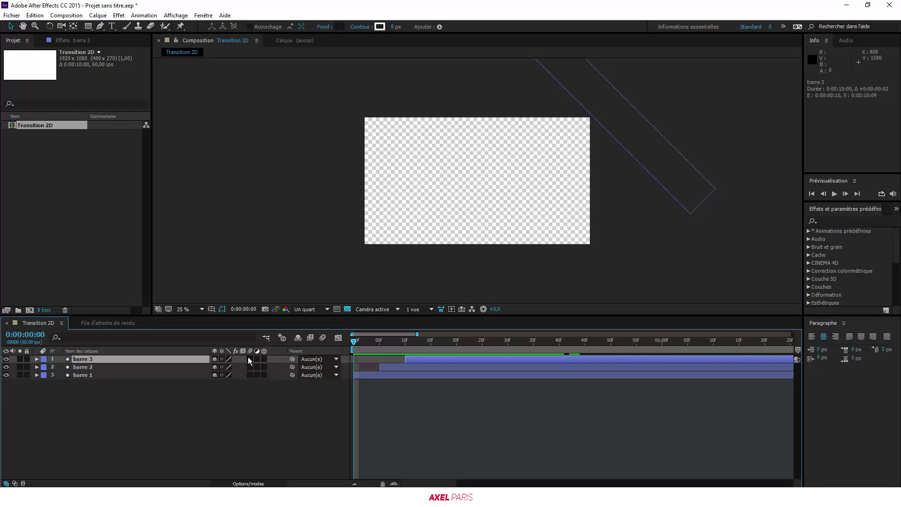
{"action": "left_click_drag", "start_coordinate": [249, 359], "coordinate": [250, 375]}
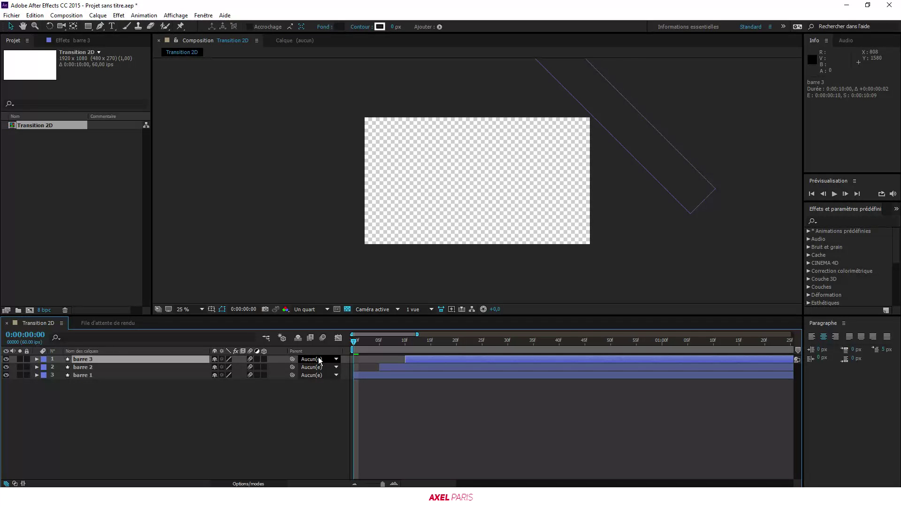
{"action": "left_click", "coordinate": [321, 337]}
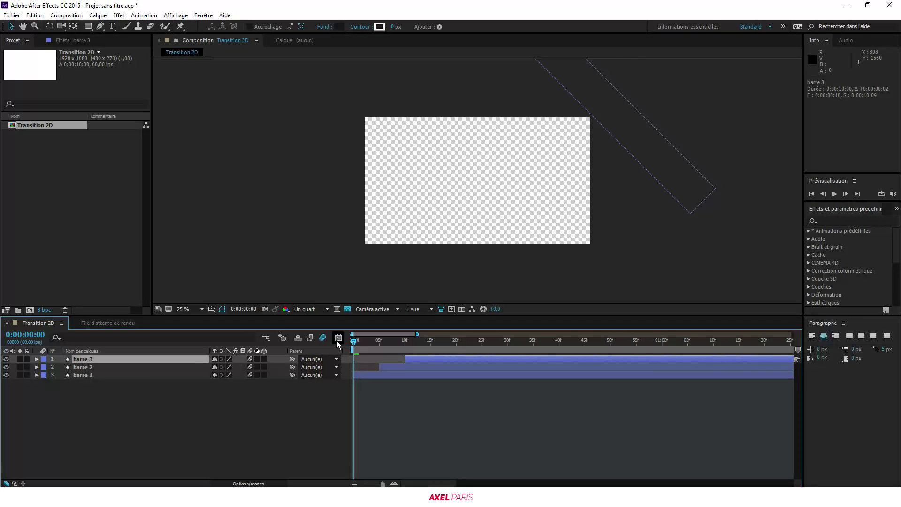
Scrub to 0:00:01:00, inspect the bars beyond the frame's lower-left corner, and end the work area at that time.
{"action": "left_click_drag", "start_coordinate": [367, 342], "coordinate": [661, 347]}
{"action": "scroll", "coordinate": [348, 253], "scroll_direction": "up", "scroll_amount": 2}
{"action": "left_click_drag", "start_coordinate": [358, 245], "coordinate": [430, 184]}
{"action": "scroll", "coordinate": [301, 266], "scroll_direction": "up", "scroll_amount": 1}
{"action": "left_click_drag", "start_coordinate": [512, 219], "coordinate": [668, 95]}
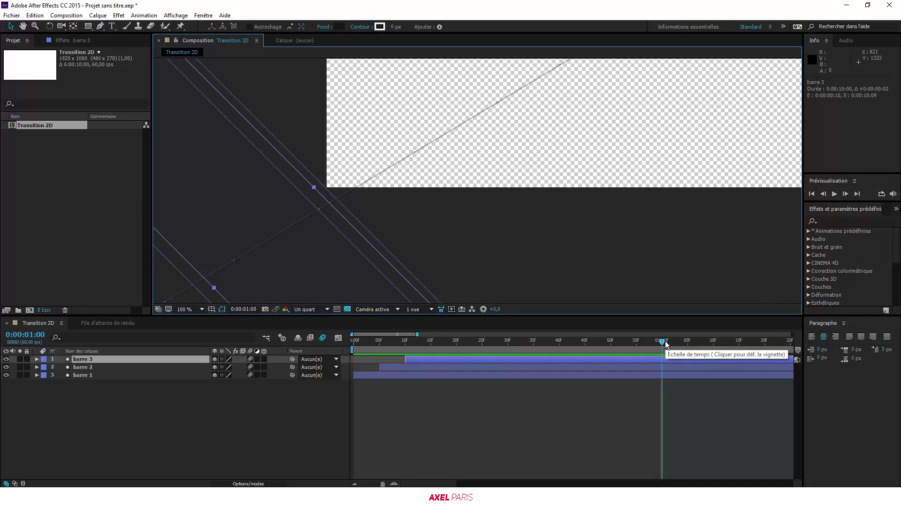
{"action": "key", "text": "n"}
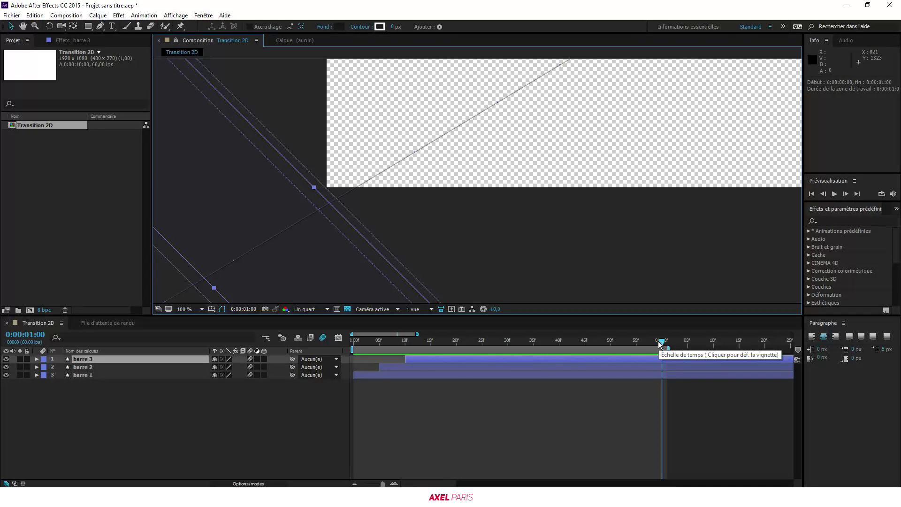
Try starting the work area at 0:00:00:18, and undo the work area changes.
{"action": "left_click", "coordinate": [353, 484]}
{"action": "left_click", "coordinate": [353, 484]}
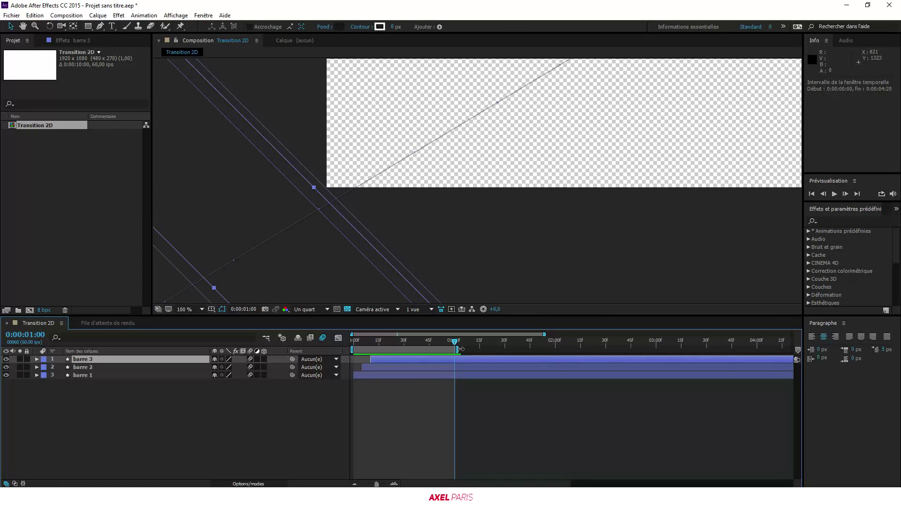
{"action": "left_click", "coordinate": [396, 342]}
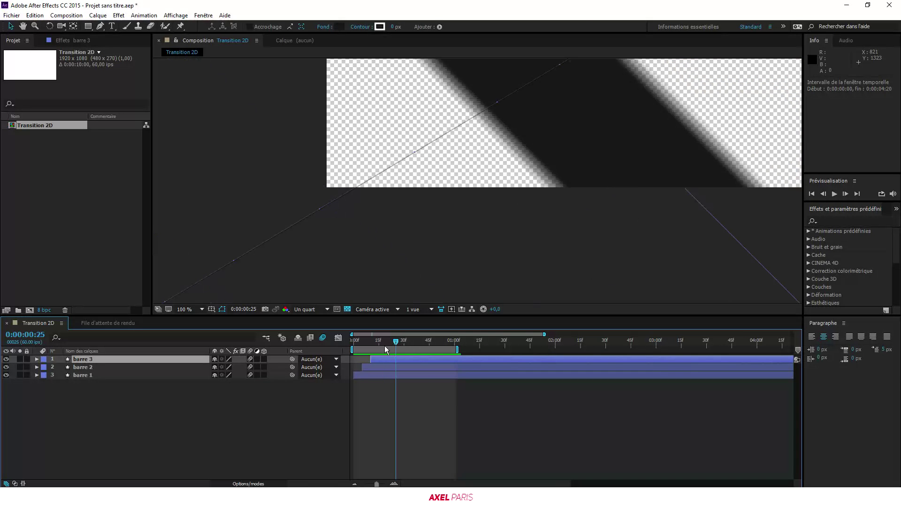
{"action": "left_click", "coordinate": [384, 347]}
{"action": "key", "text": "b"}
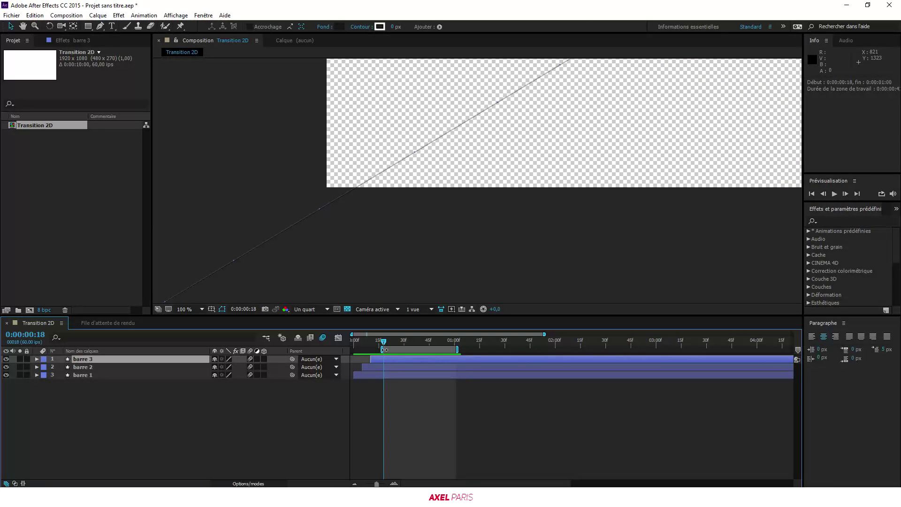
{"action": "left_click_drag", "start_coordinate": [385, 350], "coordinate": [351, 351]}
{"action": "key", "text": "ctrl+z"}
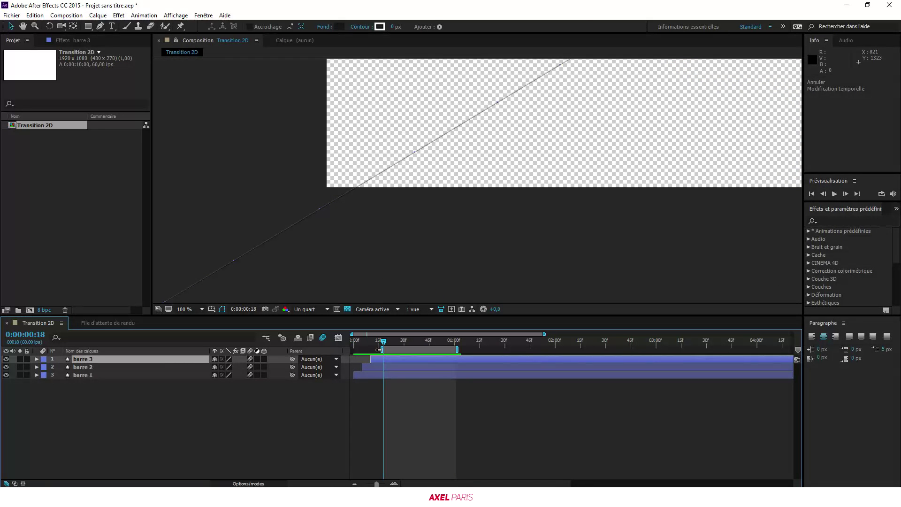
{"action": "key", "text": "ctrl+z"}
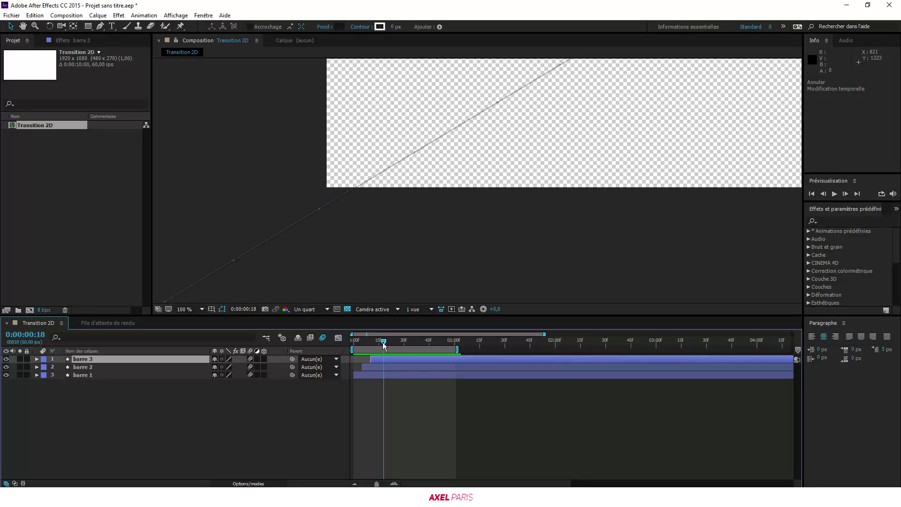
Add the Transition 2D composition to the render queue and accept its optimal-quality, full-resolution, work-area-only render settings.
{"action": "left_click_drag", "start_coordinate": [382, 342], "coordinate": [360, 344]}
{"action": "scroll", "coordinate": [407, 249], "scroll_direction": "down", "scroll_amount": 2}
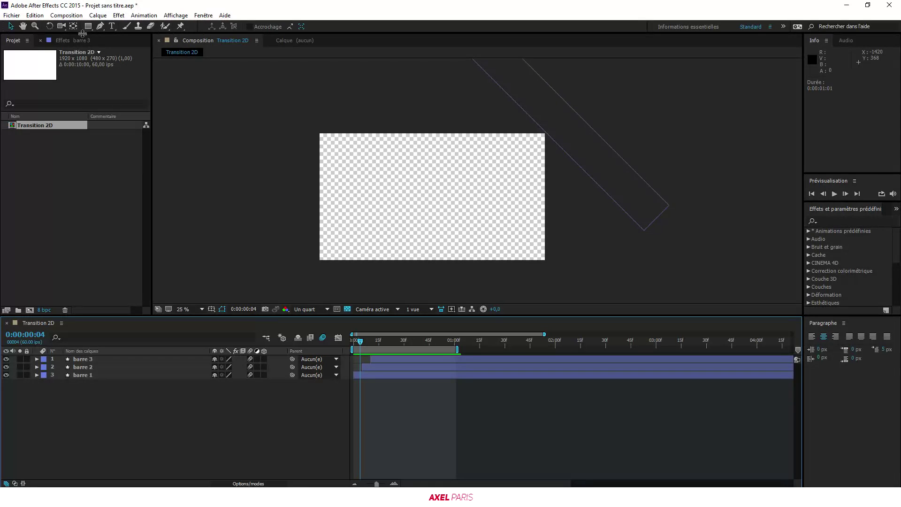
{"action": "left_click", "coordinate": [67, 16]}
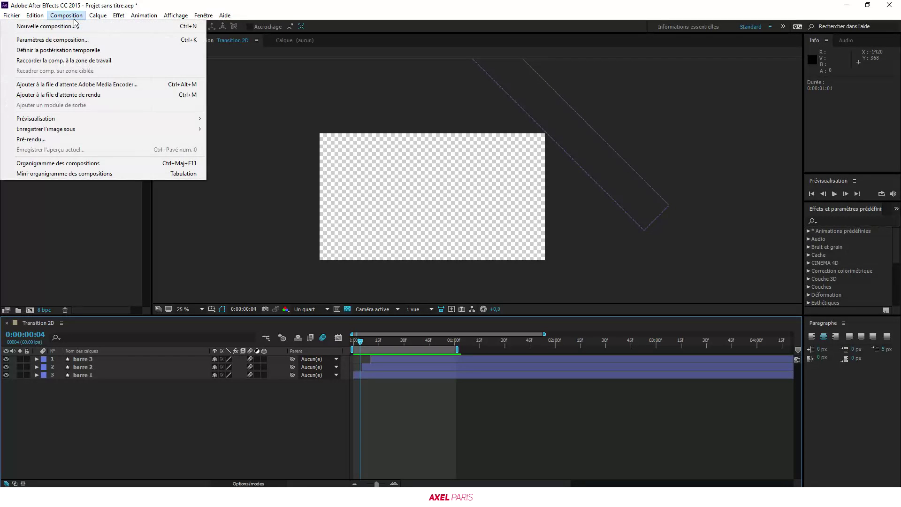
{"action": "left_click", "coordinate": [75, 95]}
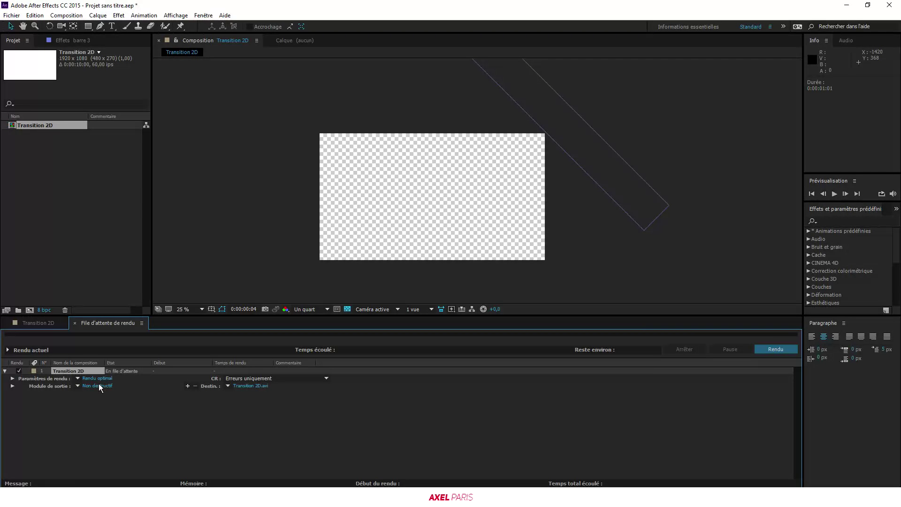
{"action": "left_click", "coordinate": [95, 378]}
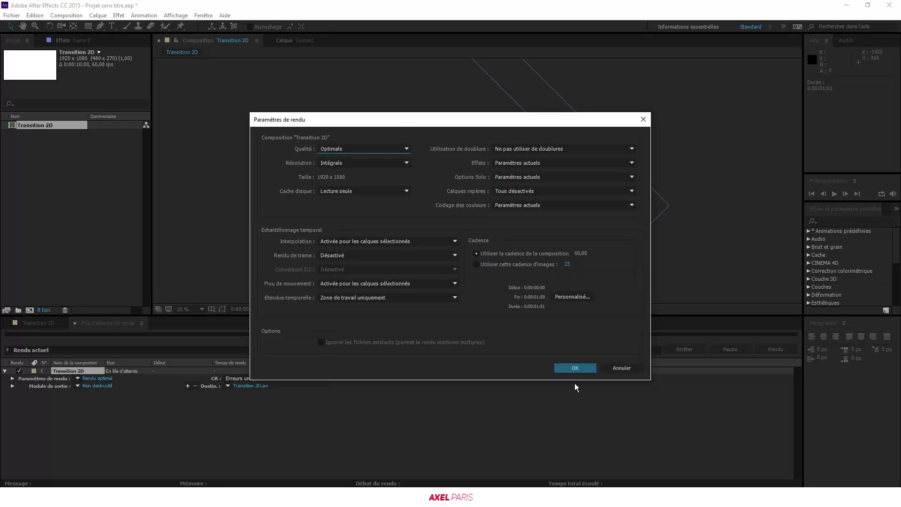
{"action": "left_click", "coordinate": [576, 369]}
{"action": "left_click", "coordinate": [118, 409]}
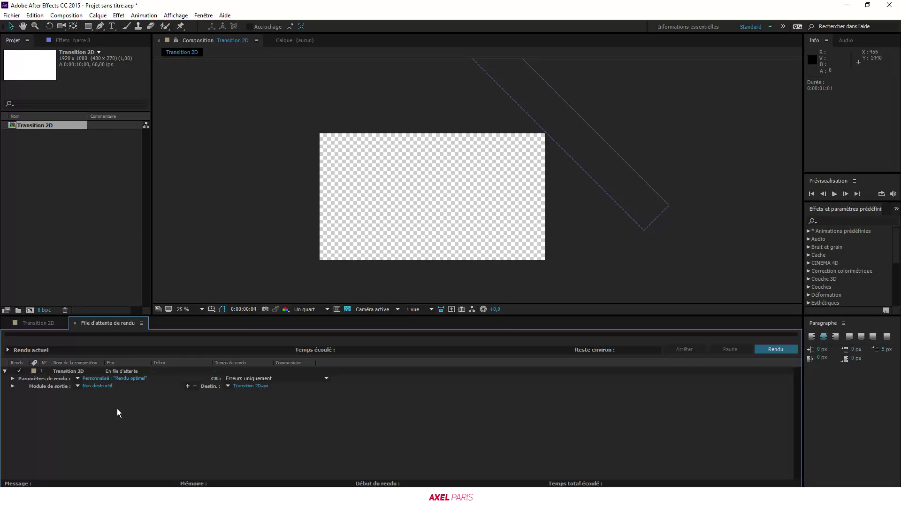
Set the AVI output module's video channels to RVB + Alpha to keep the transparency.
{"action": "left_click", "coordinate": [93, 386]}
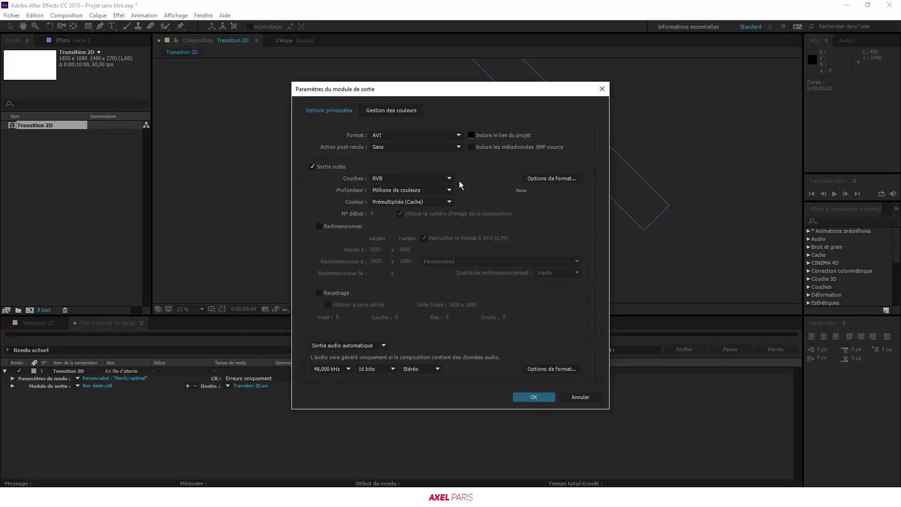
{"action": "left_click", "coordinate": [388, 179]}
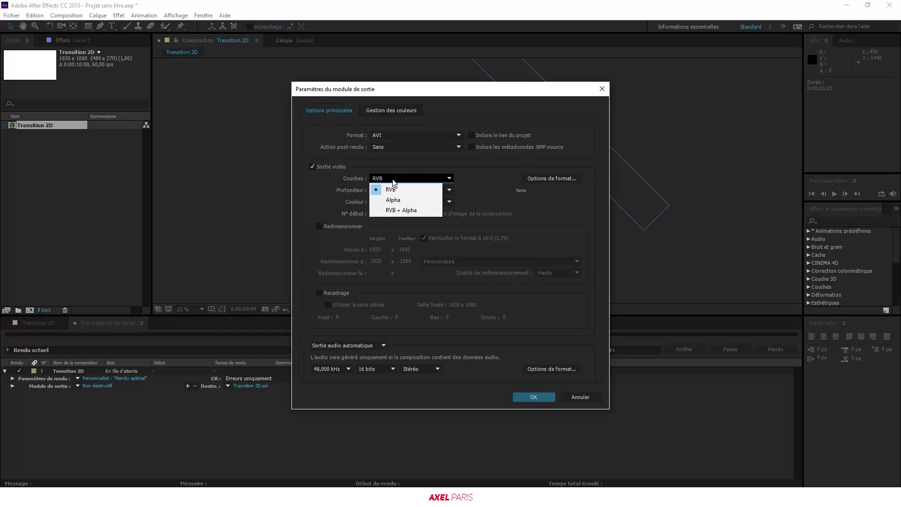
{"action": "left_click", "coordinate": [415, 213]}
{"action": "left_click", "coordinate": [528, 398]}
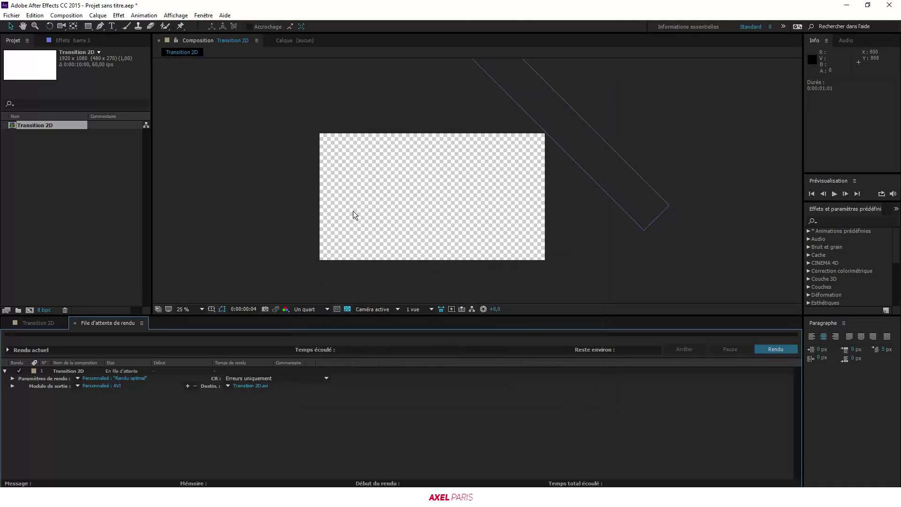
Check the composition's transparent background at 0:00:00:13 and review the queued item's output module settings.
{"action": "left_click", "coordinate": [46, 322]}
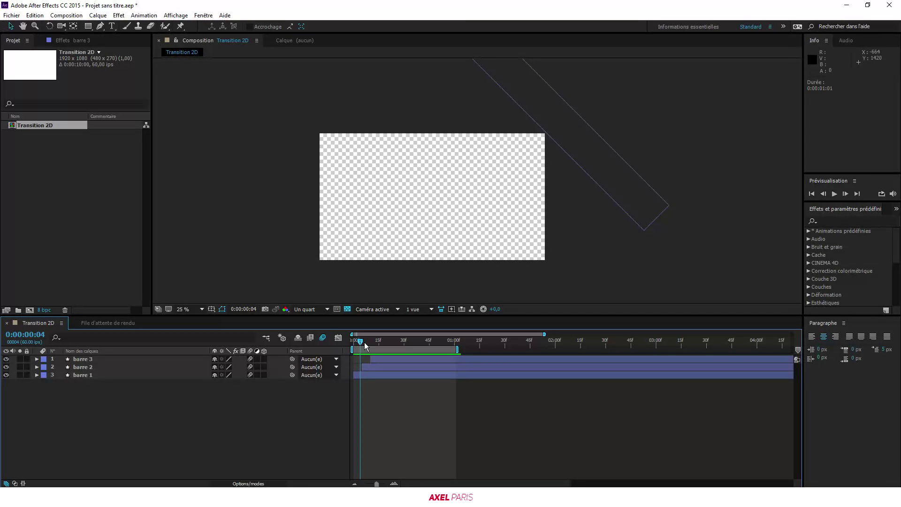
{"action": "left_click_drag", "start_coordinate": [365, 342], "coordinate": [378, 340]}
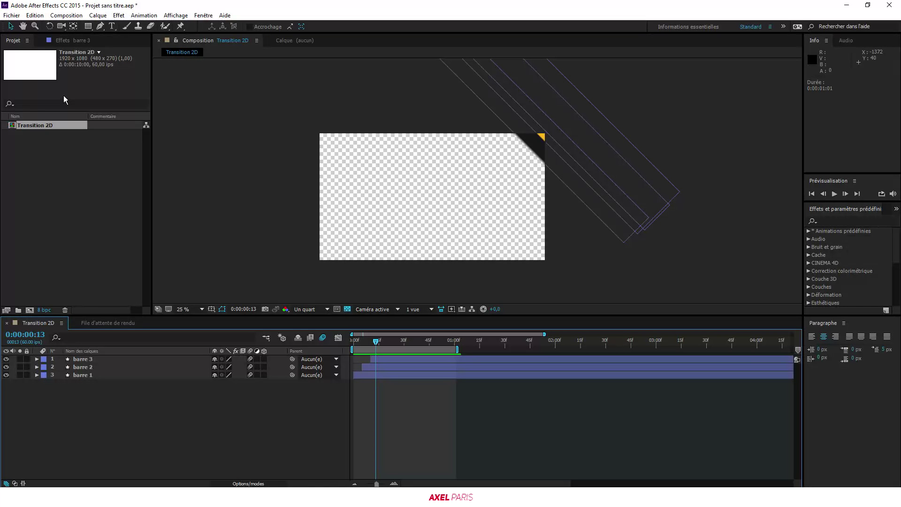
{"action": "left_click", "coordinate": [92, 323]}
{"action": "left_click", "coordinate": [112, 386]}
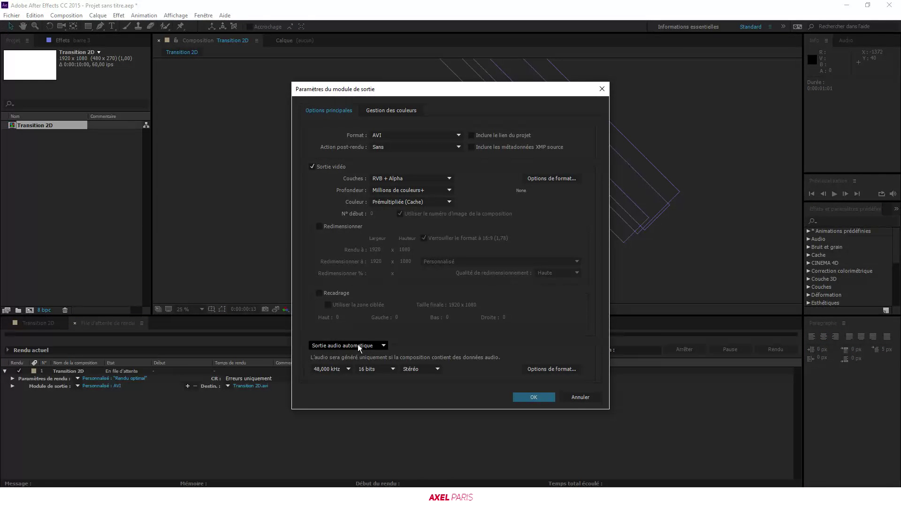
{"action": "left_click", "coordinate": [532, 397]}
Save the output to the Bureau folder as Transition 2D.avi and render the queued composition.
{"action": "left_click", "coordinate": [261, 387]}
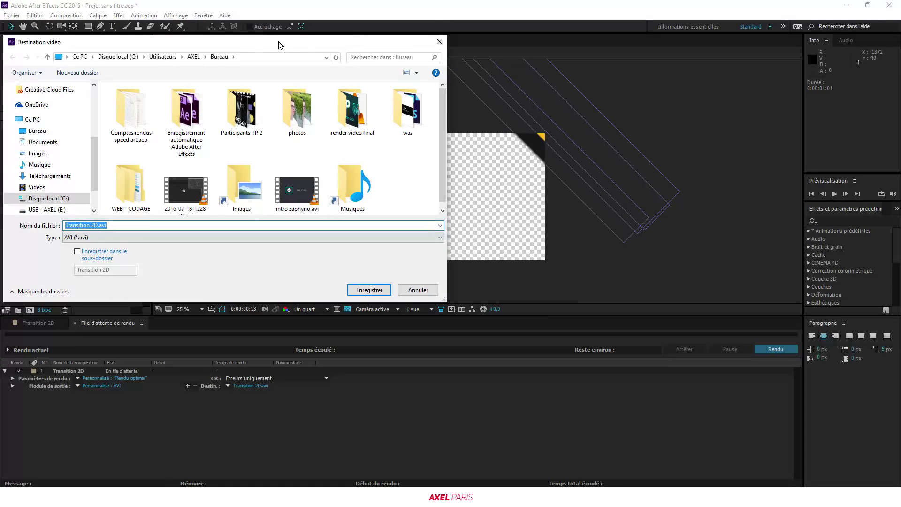
{"action": "left_click", "coordinate": [158, 153]}
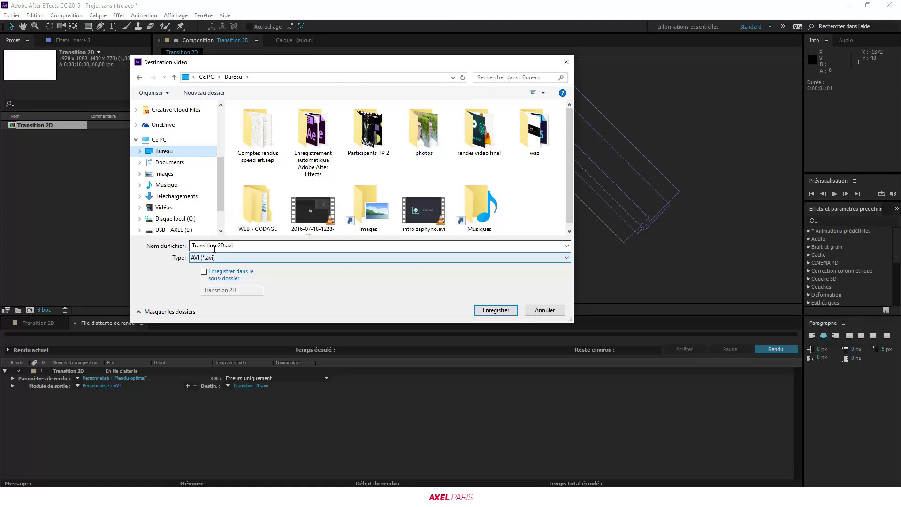
{"action": "left_click", "coordinate": [503, 309]}
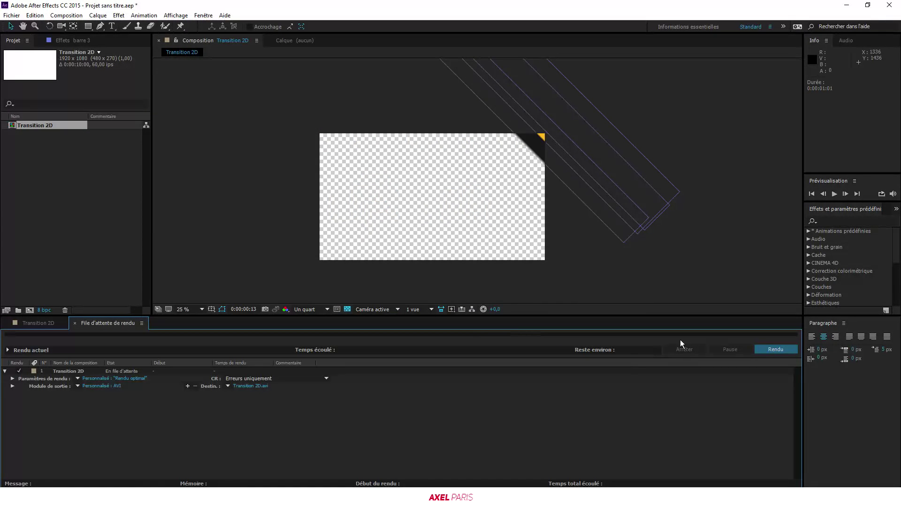
{"action": "left_click", "coordinate": [776, 350]}
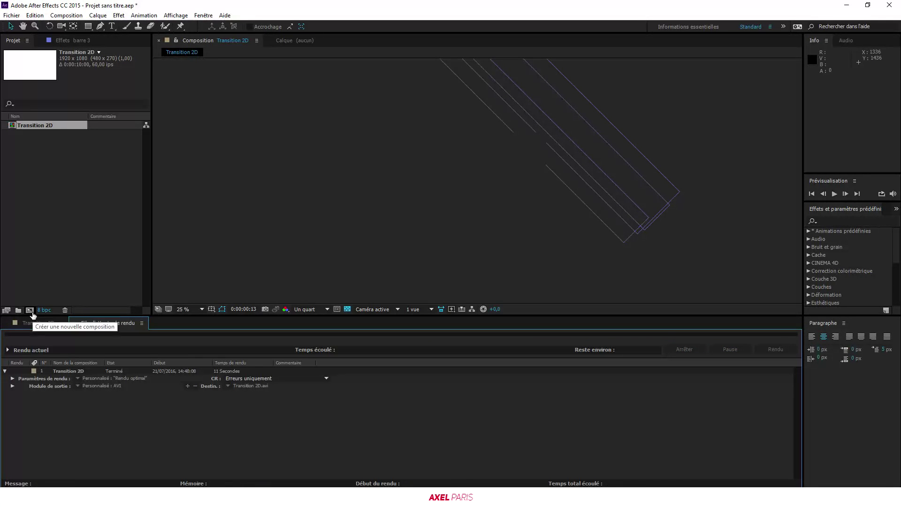
Create a new 1920 x 1080, 60 fps composition with a duration of 0:00:25:00.
{"action": "left_click", "coordinate": [30, 310]}
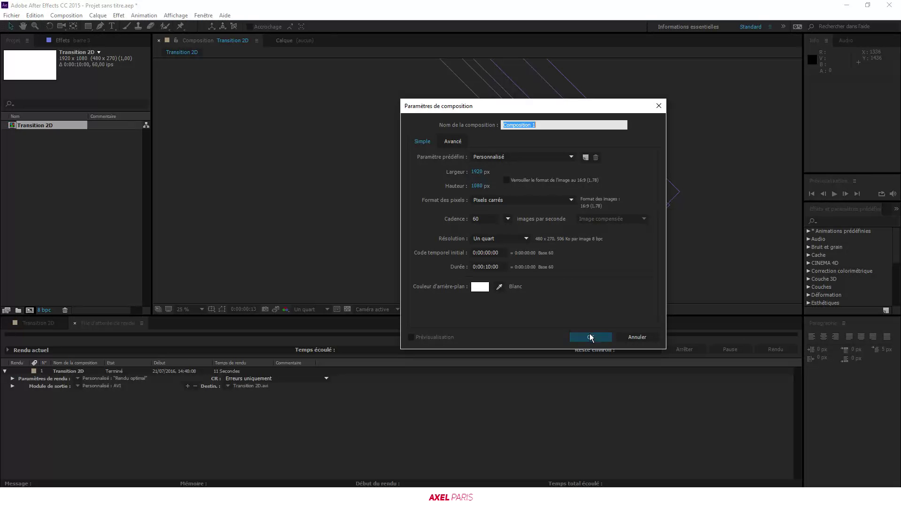
{"action": "left_click_drag", "start_coordinate": [493, 266], "coordinate": [488, 268]}
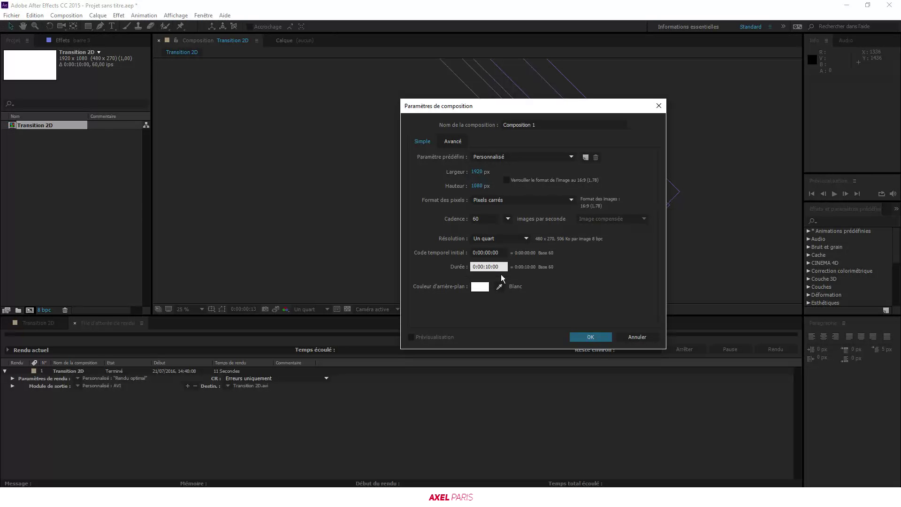
{"action": "type", "text": "5"}
{"action": "key", "text": "Return"}
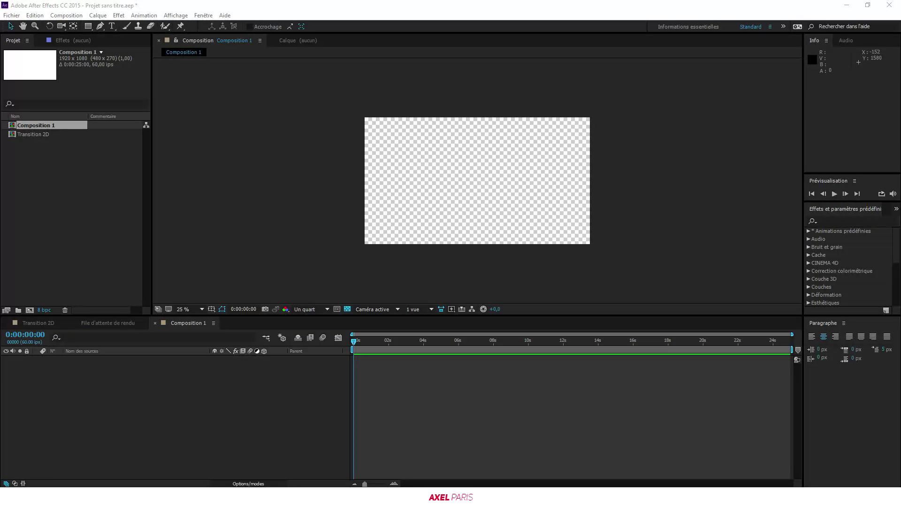
Import not edit (2).jpg and not edit (3).jpg, add both to Composition 1, and check the lower image by briefly hiding the upper one.
{"action": "left_click_drag", "start_coordinate": [819, 391], "coordinate": [123, 234]}
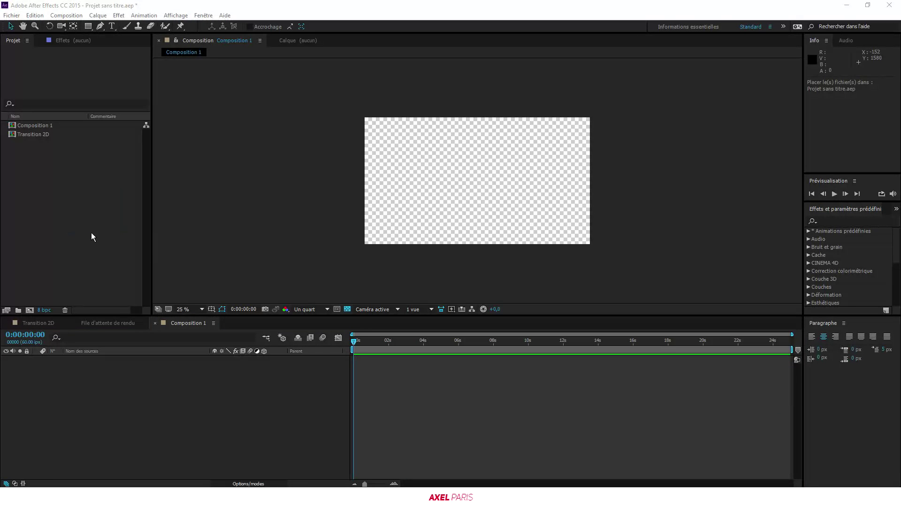
{"action": "left_click", "coordinate": [67, 232]}
{"action": "left_click", "coordinate": [37, 135]}
{"action": "left_click", "coordinate": [39, 144], "text": "shift"}
{"action": "left_click_drag", "start_coordinate": [40, 143], "coordinate": [118, 416]}
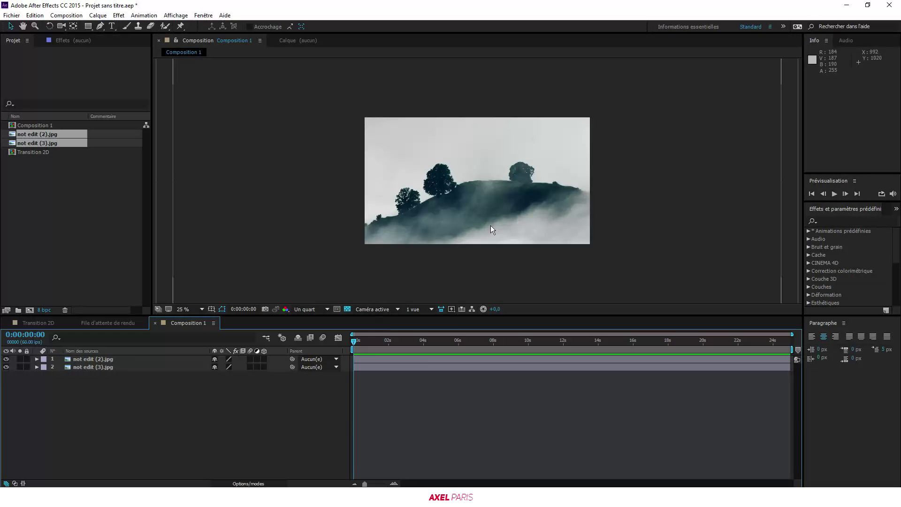
{"action": "left_click", "coordinate": [6, 359]}
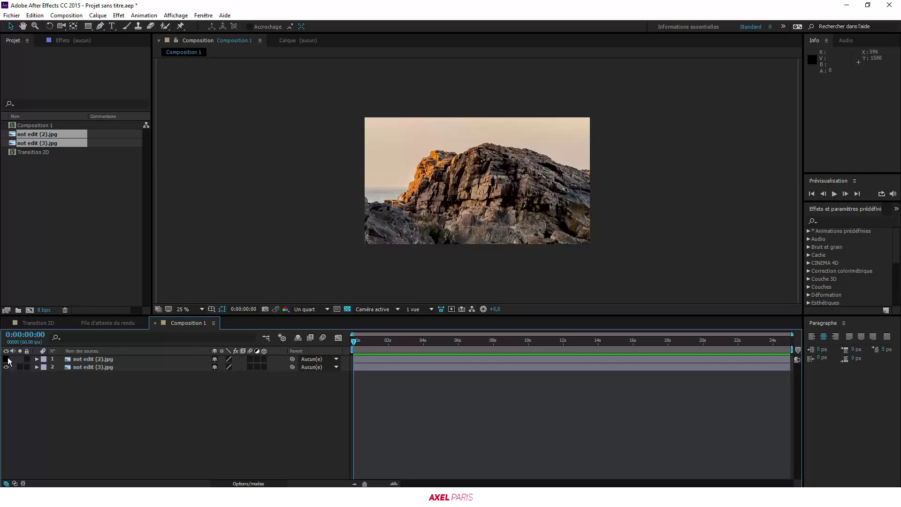
{"action": "left_click", "coordinate": [7, 359]}
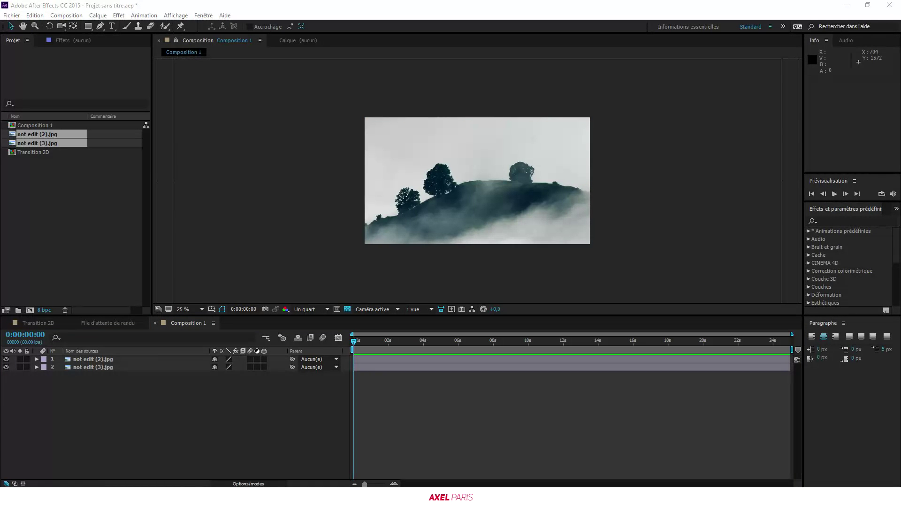
Import the rendered Transition 2D.avi, place it above the two image layers, and preview it at 0:00:00:23.
{"action": "left_click_drag", "start_coordinate": [900, 347], "coordinate": [68, 252]}
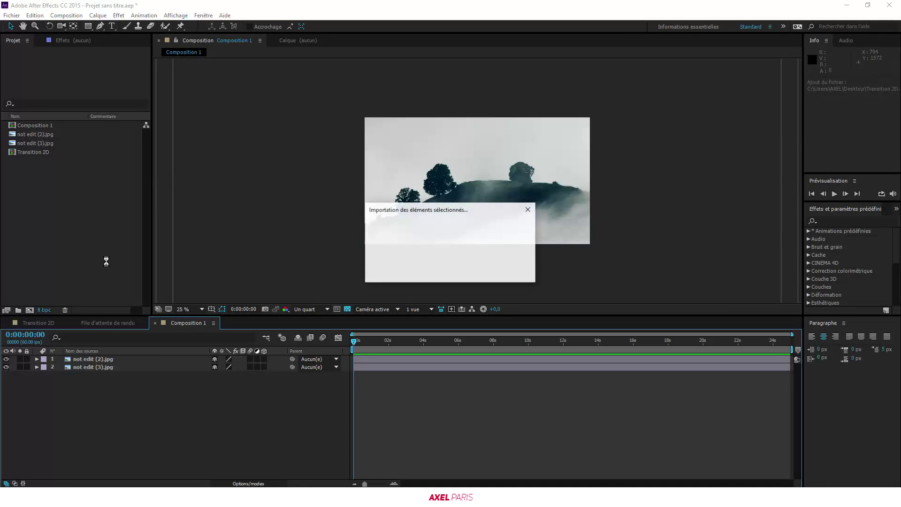
{"action": "left_click_drag", "start_coordinate": [54, 158], "coordinate": [114, 358]}
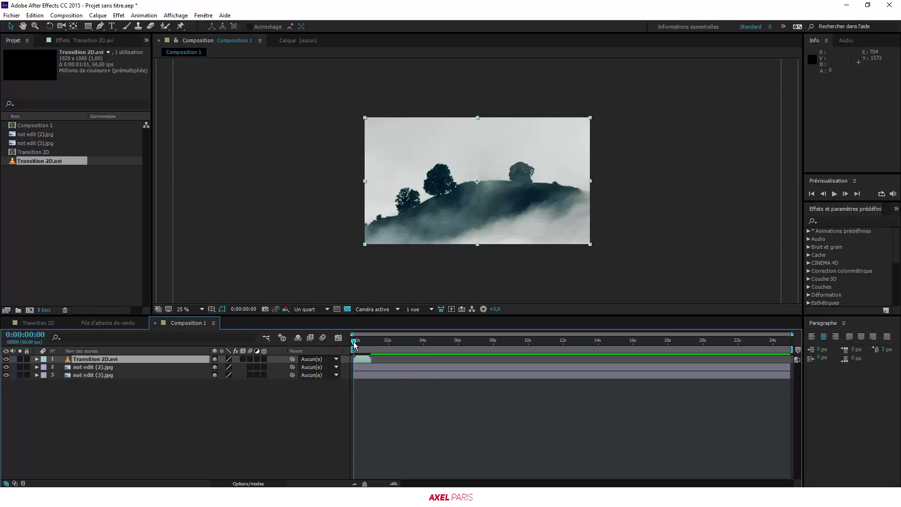
{"action": "left_click_drag", "start_coordinate": [354, 345], "coordinate": [360, 344]}
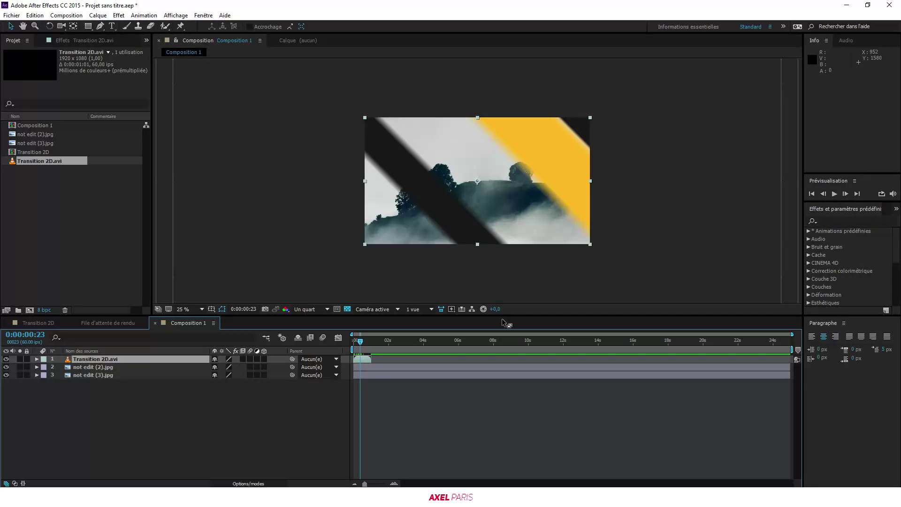
Shift the Transition 2D.avi layer to start at 0:00:01:24 and the not edit (2).jpg layer to start at 0:00:01:50.
{"action": "key", "text": "Home"}
{"action": "left_click_drag", "start_coordinate": [359, 359], "coordinate": [383, 339]}
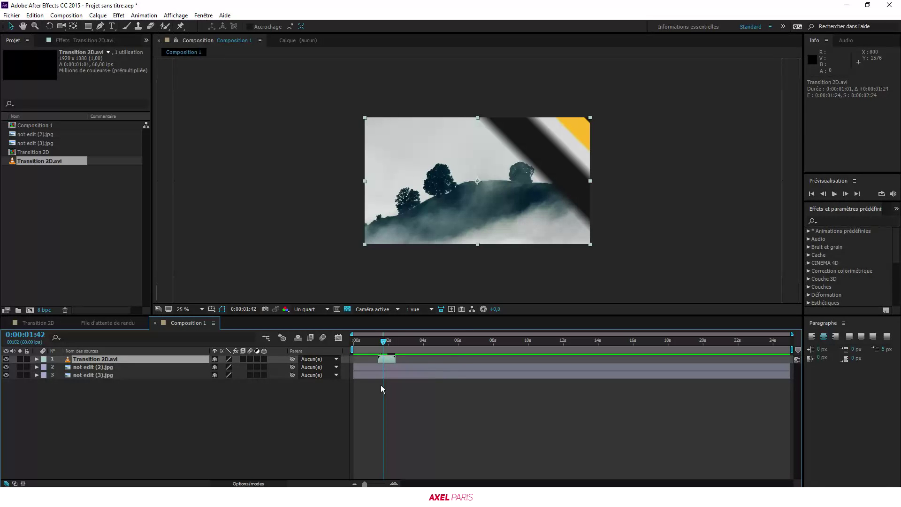
{"action": "left_click", "coordinate": [131, 367]}
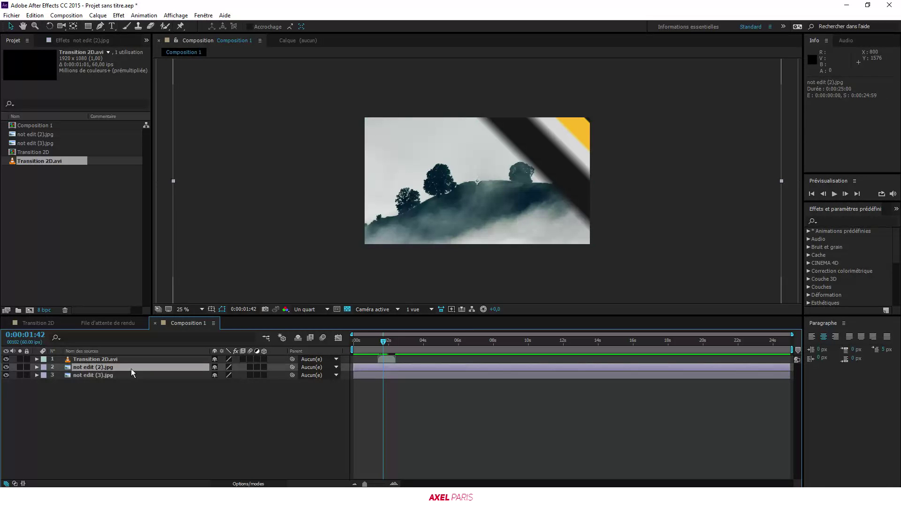
{"action": "left_click_drag", "start_coordinate": [358, 366], "coordinate": [387, 369]}
Set the opacity of not edit (2).jpg to 0% at 0:00:01:50, the layer's start, and add a keyframe there.
{"action": "left_click", "coordinate": [36, 367]}
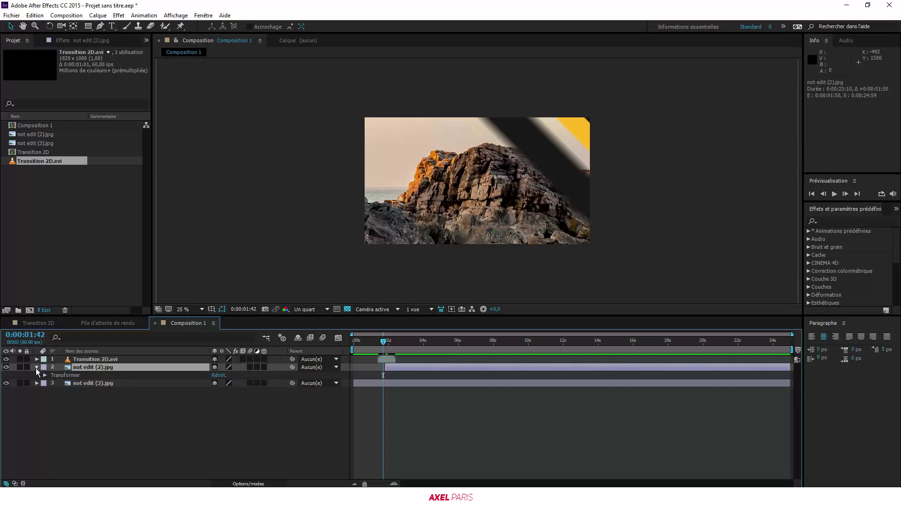
{"action": "left_click", "coordinate": [44, 375]}
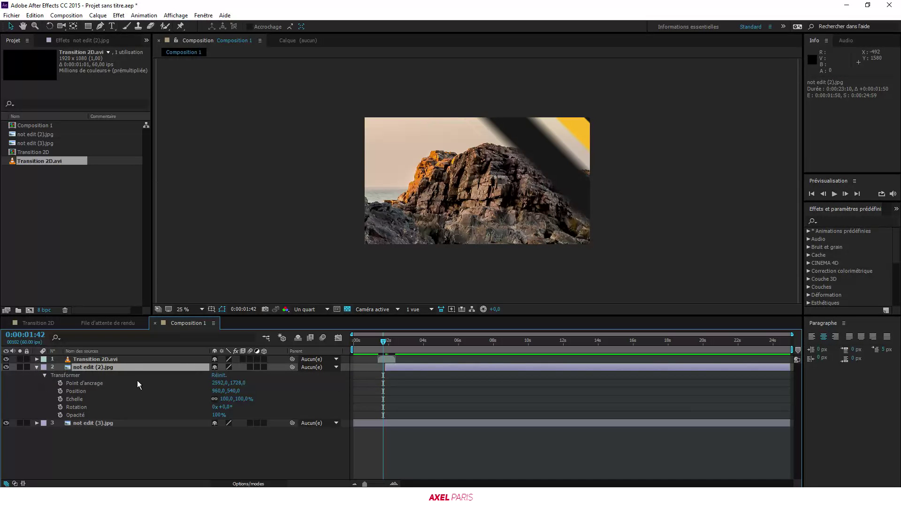
{"action": "left_click", "coordinate": [393, 483]}
{"action": "left_click", "coordinate": [393, 484]}
{"action": "left_click", "coordinate": [394, 483]}
{"action": "left_click", "coordinate": [403, 342]}
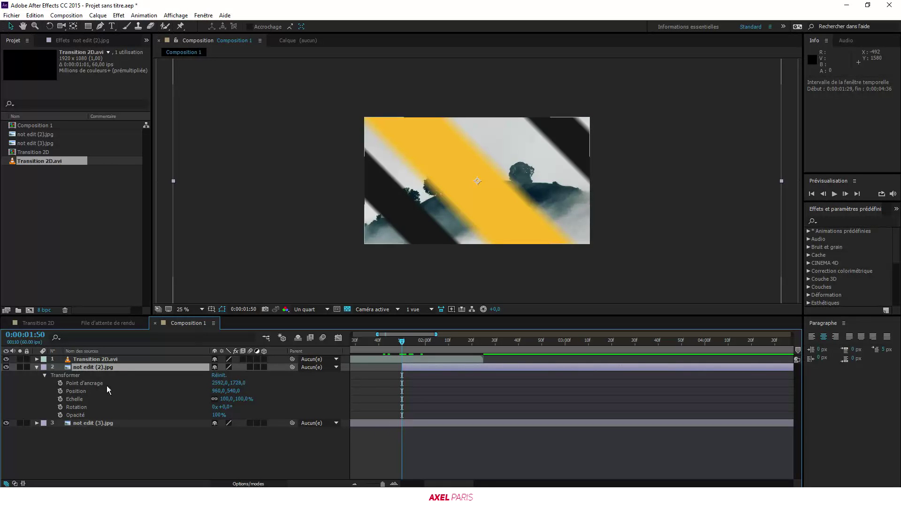
{"action": "left_click", "coordinate": [218, 415]}
{"action": "type", "text": "0"}
{"action": "key", "text": "Return"}
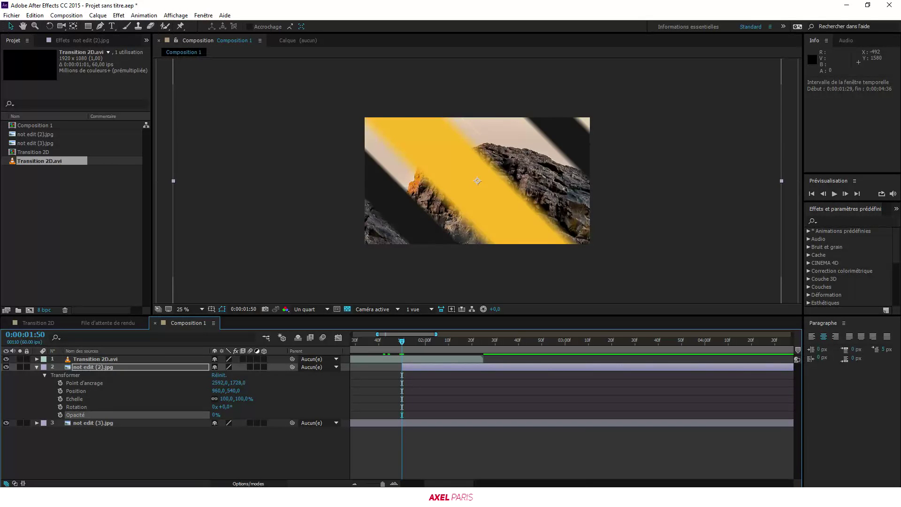
{"action": "left_click", "coordinate": [60, 415]}
Add a 100% opacity keyframe to not edit (2).jpg at 0:00:01:54.
{"action": "left_click", "coordinate": [394, 483]}
{"action": "left_click_drag", "start_coordinate": [401, 343], "coordinate": [441, 343]}
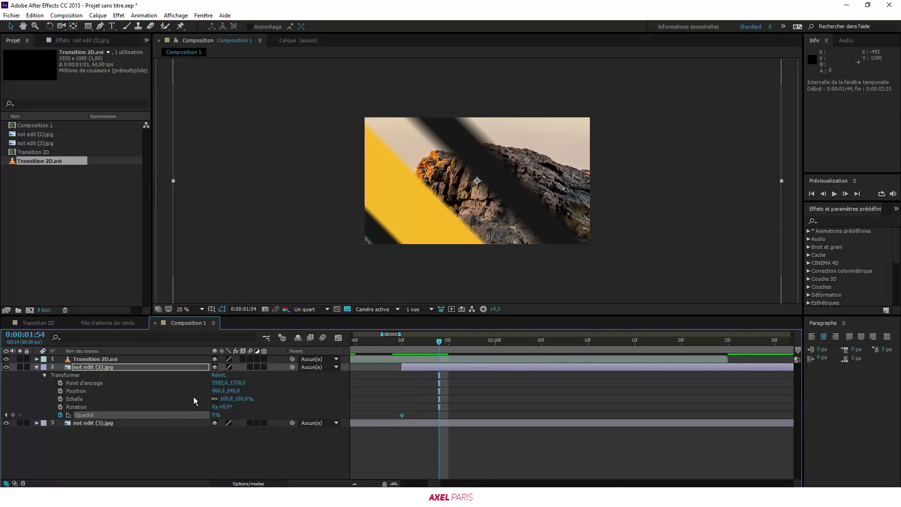
{"action": "left_click", "coordinate": [216, 415]}
{"action": "type", "text": "100"}
{"action": "key", "text": "Return"}
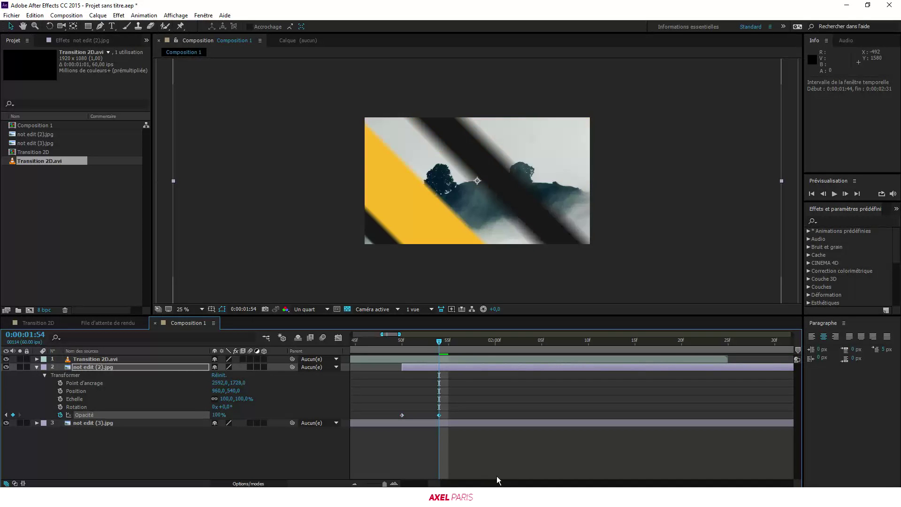
Delay not edit (2).jpg to 0:00:02:38 to examine the bars over the lower image, and return its start to 0:00:01:50.
{"action": "left_click", "coordinate": [355, 483]}
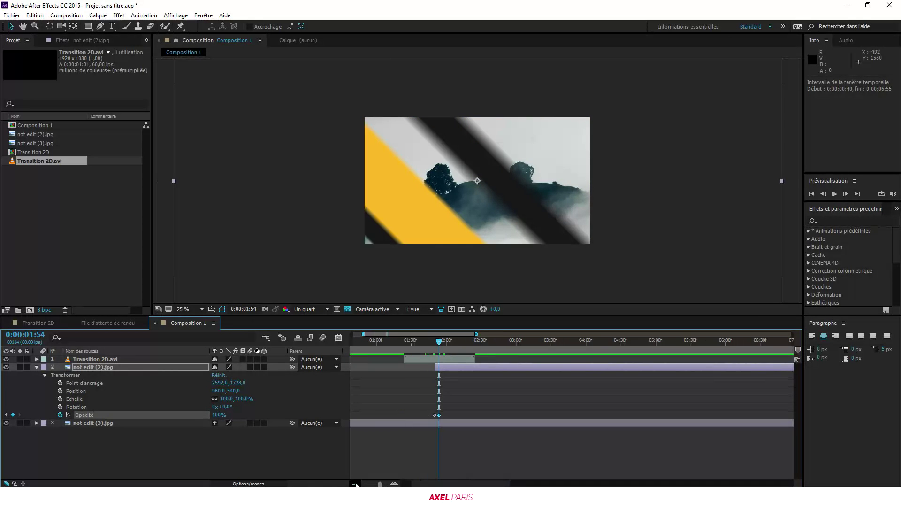
{"action": "left_click_drag", "start_coordinate": [433, 366], "coordinate": [489, 358]}
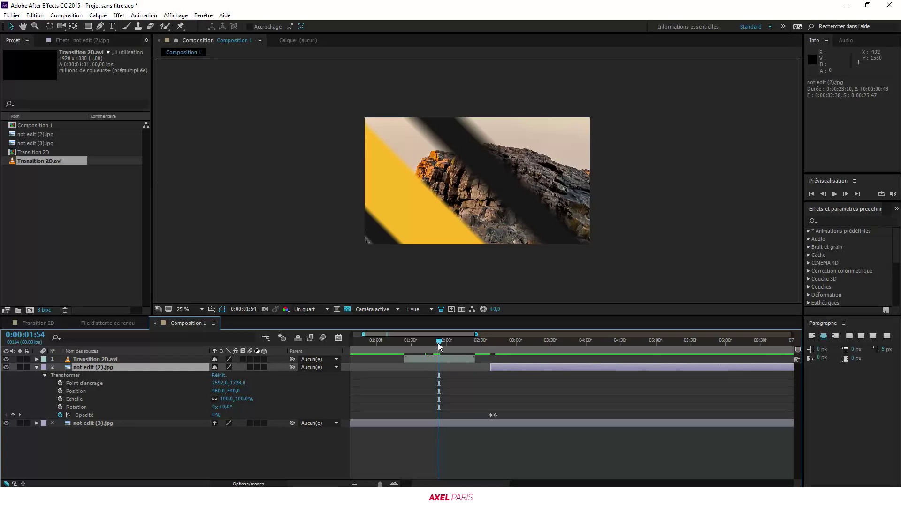
{"action": "left_click_drag", "start_coordinate": [440, 345], "coordinate": [435, 340]}
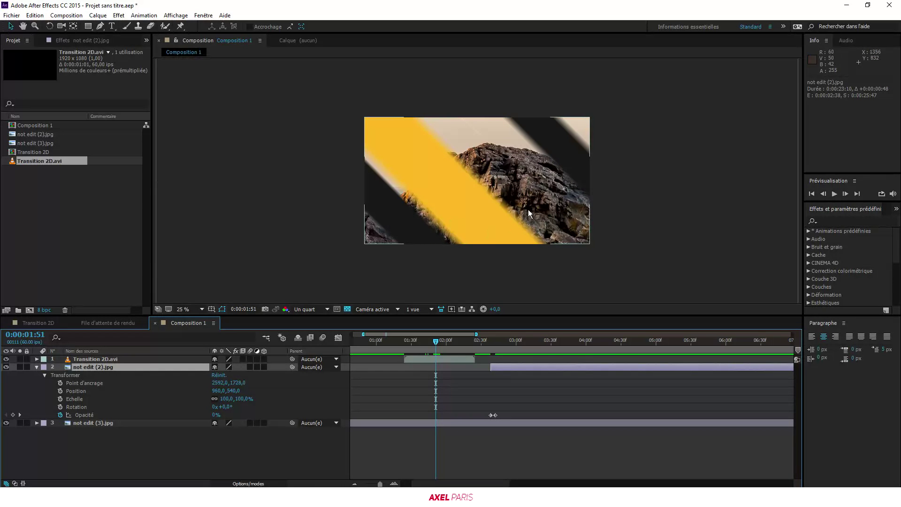
{"action": "left_click_drag", "start_coordinate": [436, 340], "coordinate": [422, 342]}
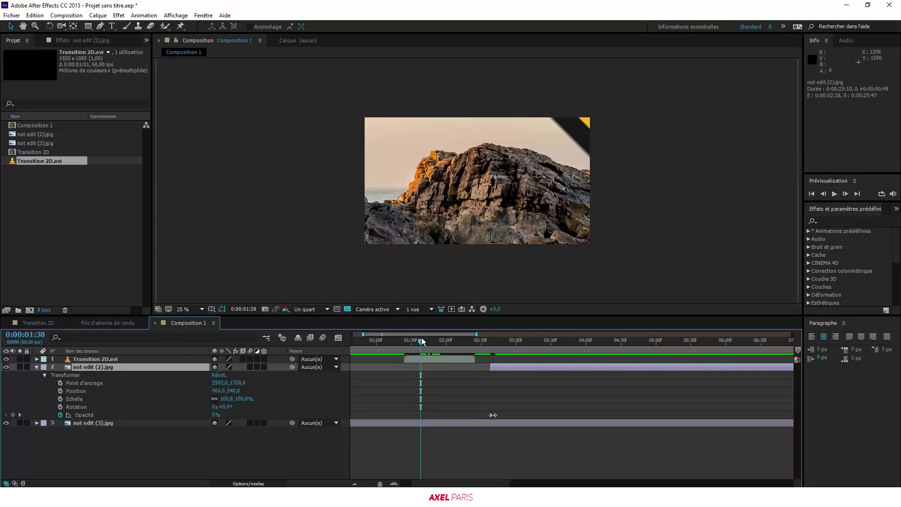
{"action": "left_click_drag", "start_coordinate": [420, 341], "coordinate": [436, 344]}
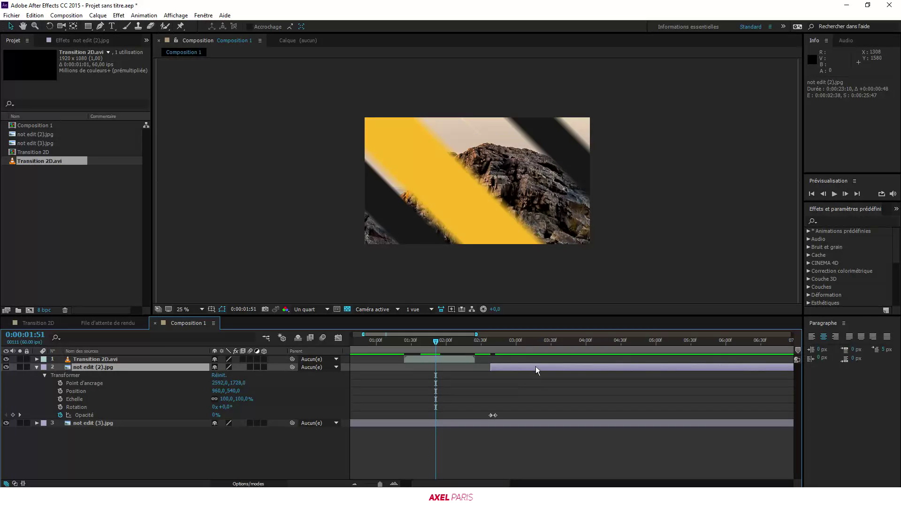
{"action": "left_click_drag", "start_coordinate": [519, 368], "coordinate": [437, 361]}
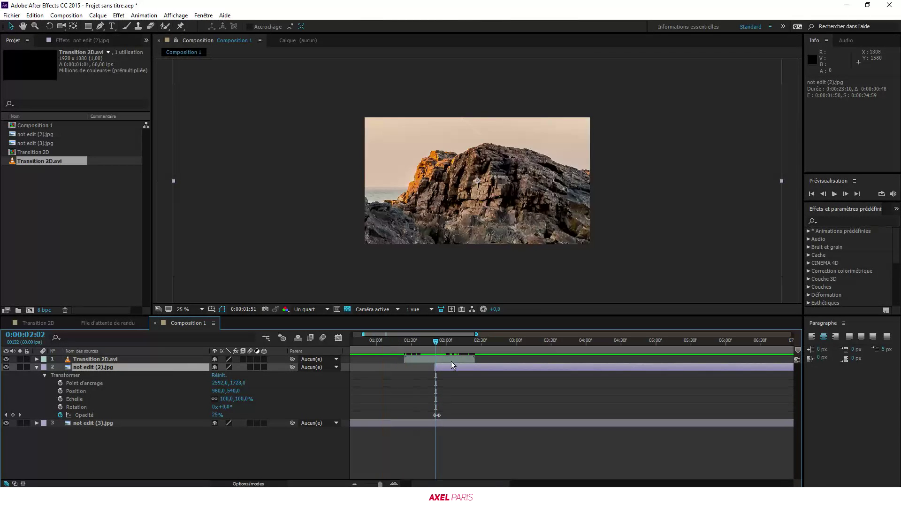